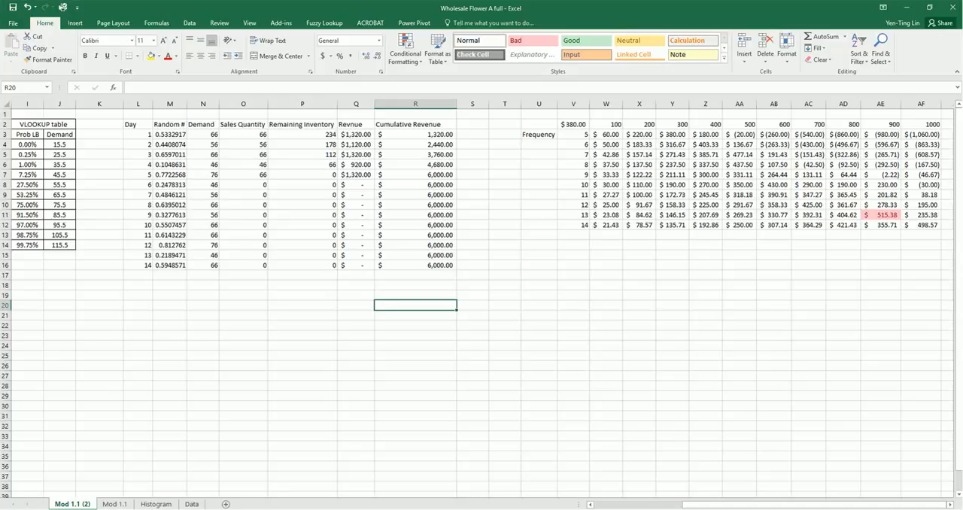
# Recalculate the simulation repeatedly and compare the average daily profits across order quantities and frequencies in the existing data table
pyautogui.click(840, 247)
pyautogui.press('F9')
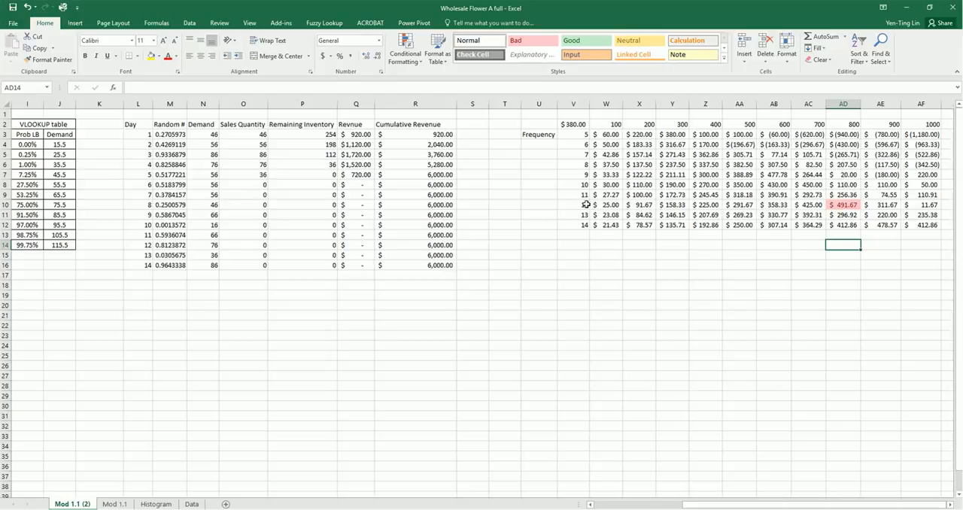
pyautogui.press('F9')
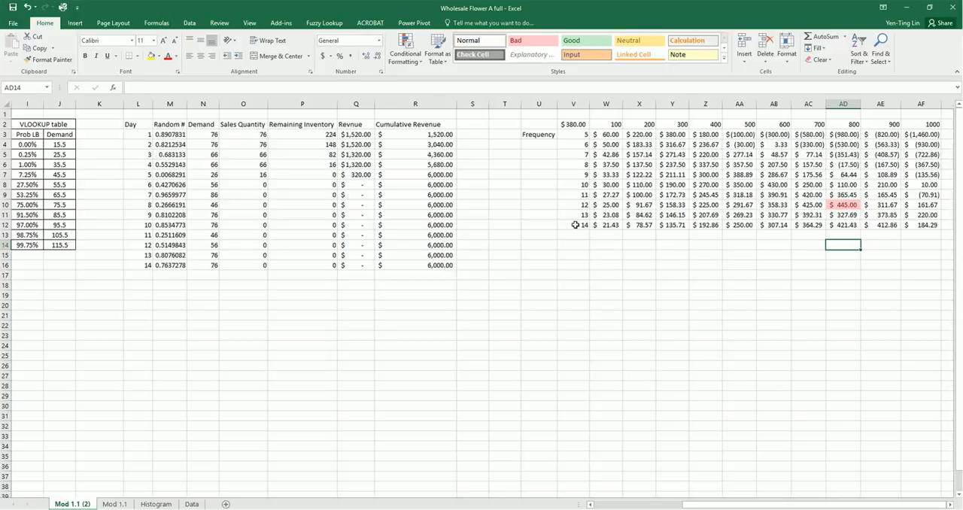
pyautogui.press('F9')
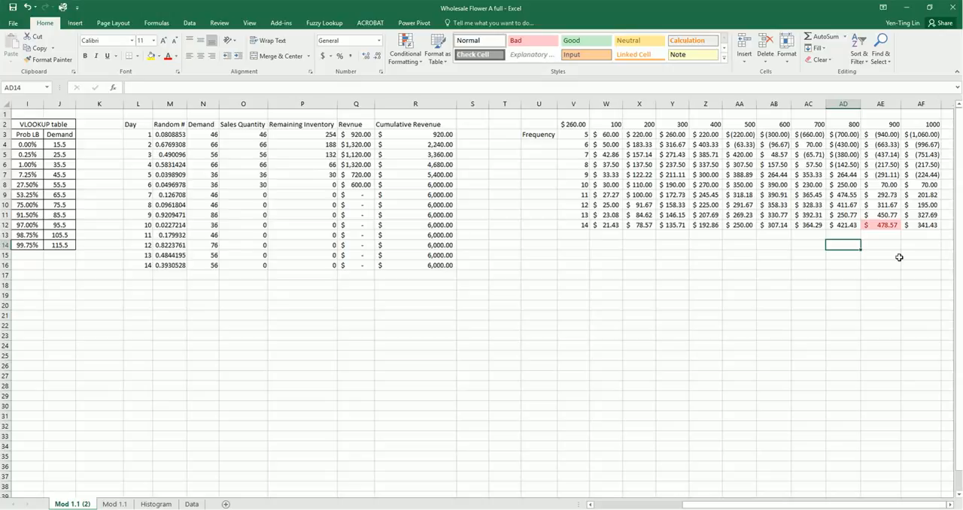
pyautogui.press('F9')
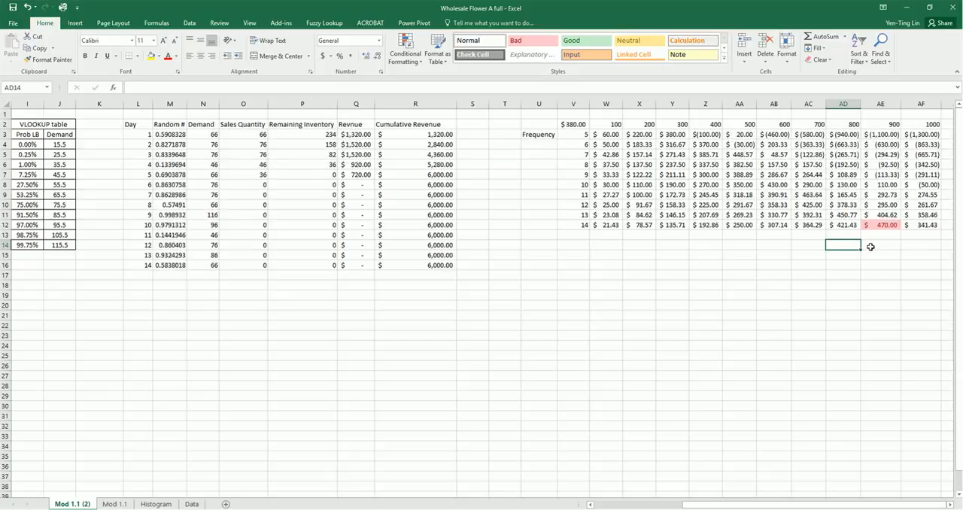
pyautogui.press('F9')
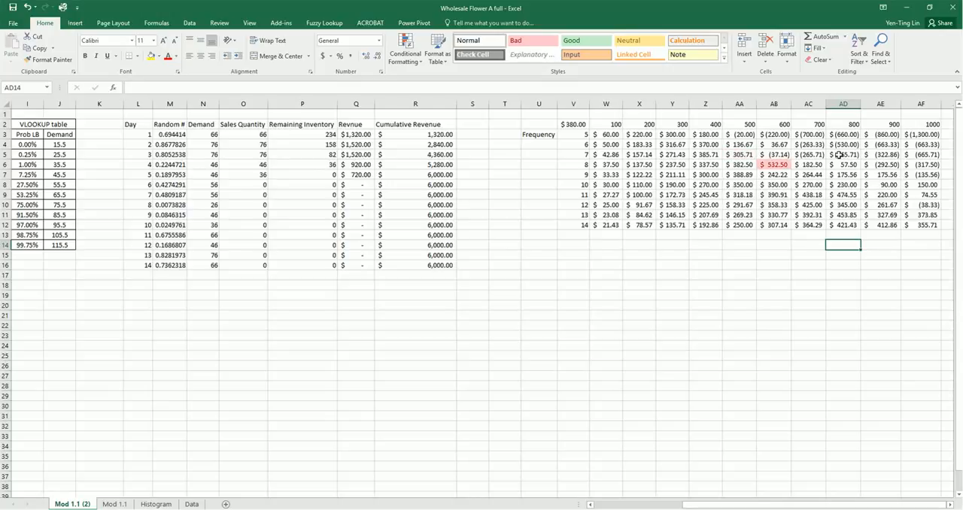
pyautogui.press('F9')
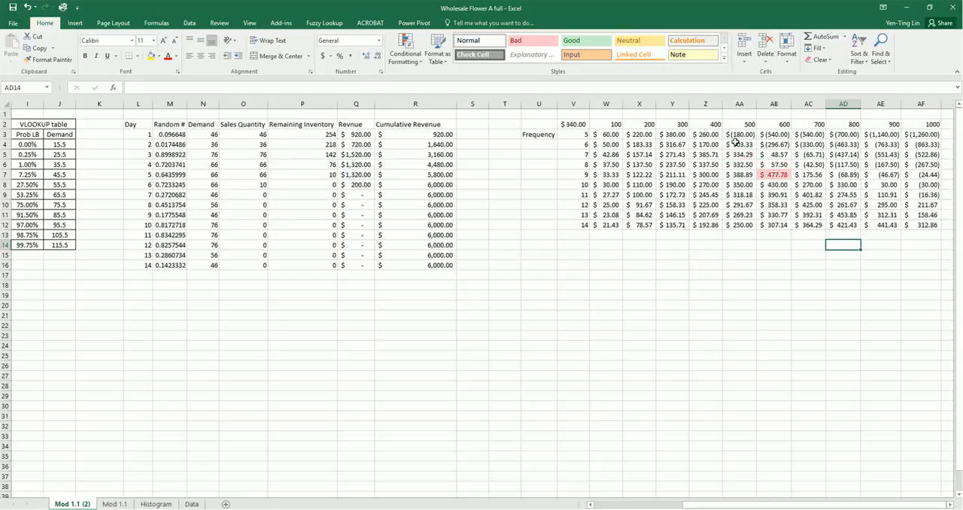
pyautogui.click(779, 184)
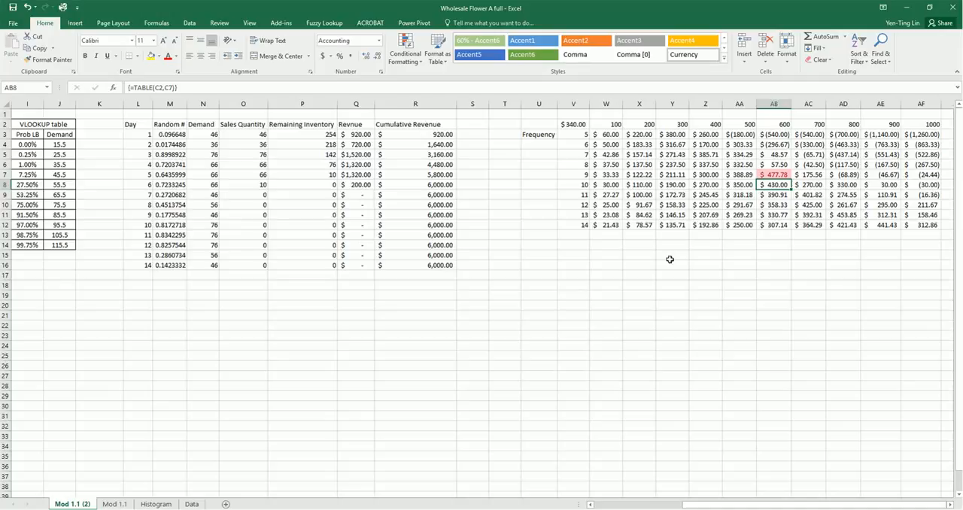
# Examine the order frequencies in V3:V12 and the order quantities in W2:AF2 that frame the existing data table
pyautogui.moveTo(581, 134); pyautogui.dragTo(570, 226)
pyautogui.moveTo(605, 122); pyautogui.dragTo(933, 124)
pyautogui.moveTo(576, 136); pyautogui.dragTo(566, 224)
pyautogui.moveTo(611, 125); pyautogui.dragTo(897, 122)
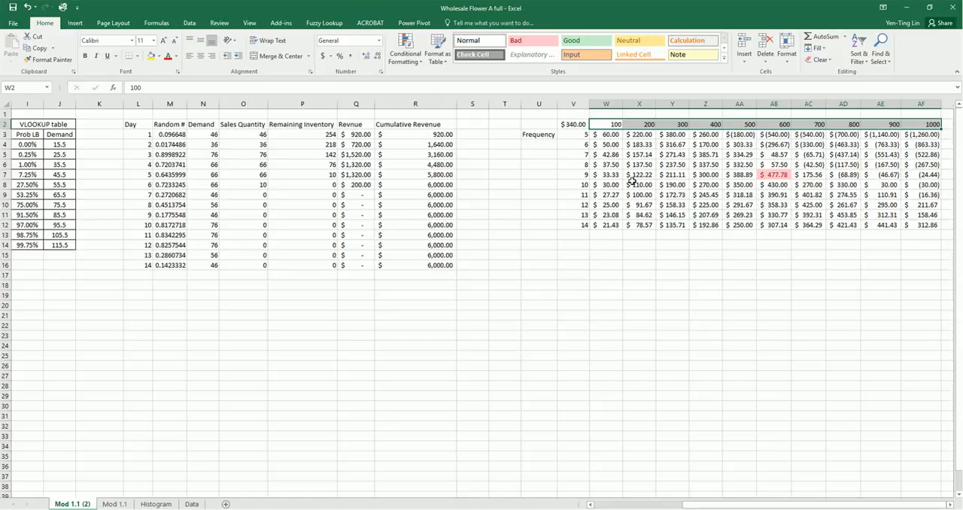
pyautogui.click(610, 284)
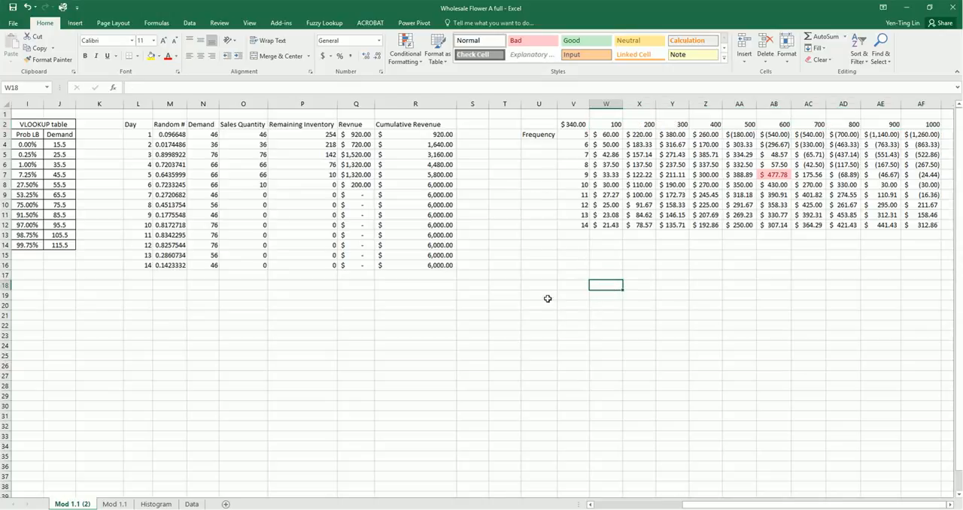
pyautogui.click(545, 265)
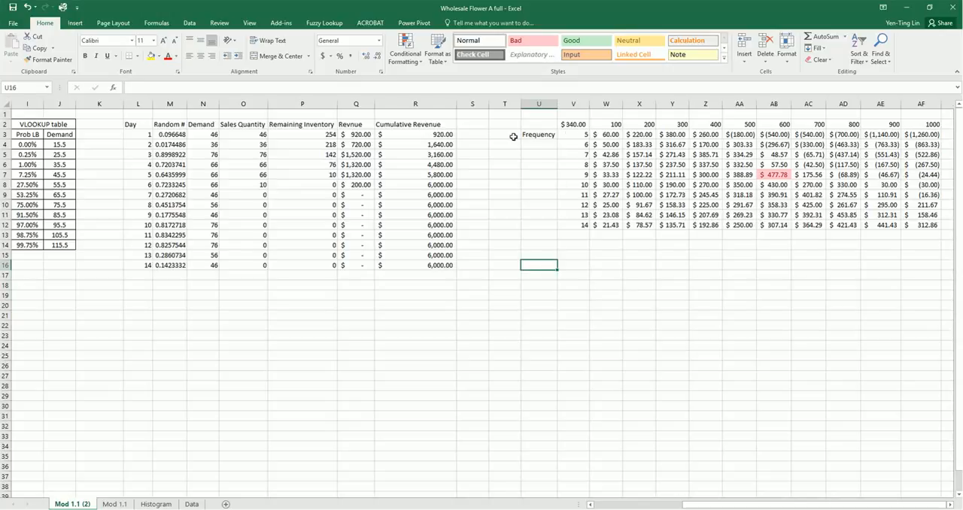
pyautogui.click(577, 138)
pyautogui.moveTo(576, 138); pyautogui.dragTo(574, 151)
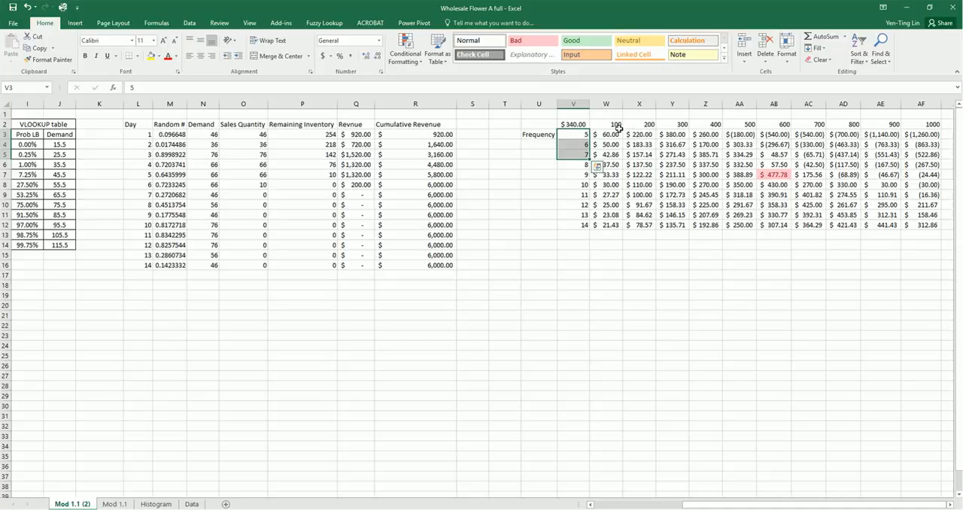
# Enter the order frequency 5 three times in V17:V19 to start a second table below the existing one
pyautogui.click(570, 290)
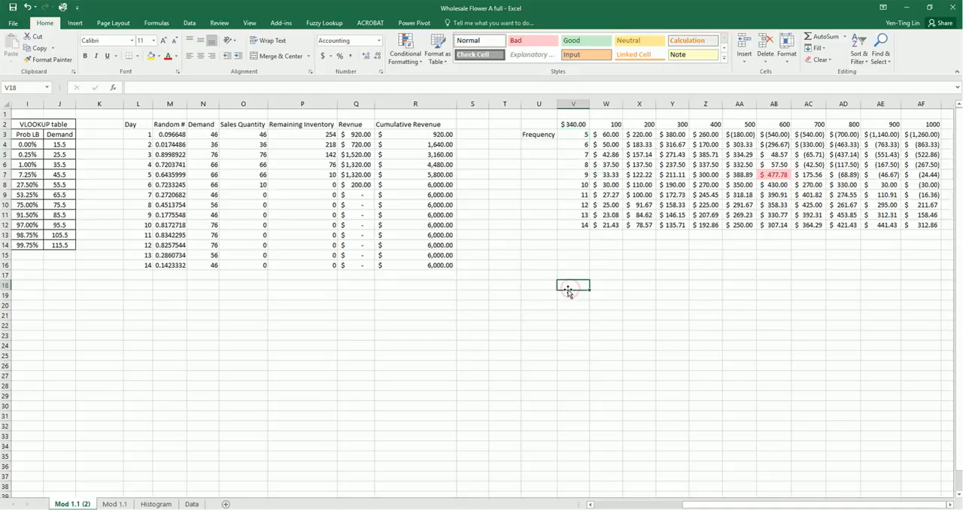
pyautogui.press('Up')
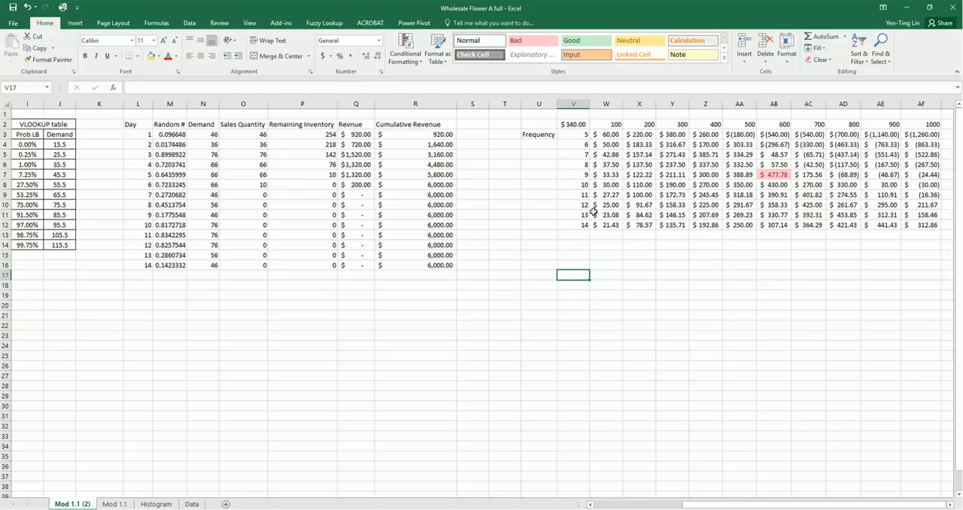
pyautogui.write('5')
pyautogui.press('Return')
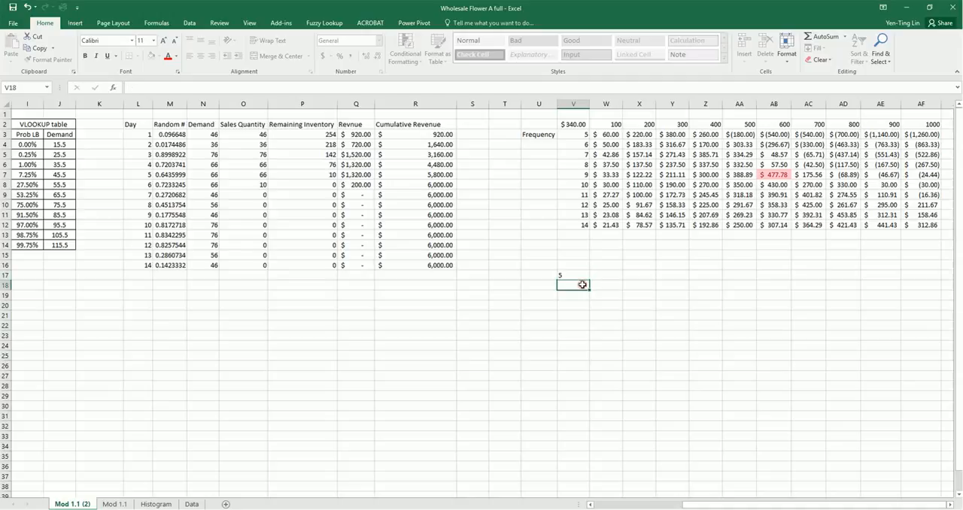
pyautogui.write('5')
pyautogui.press('Return')
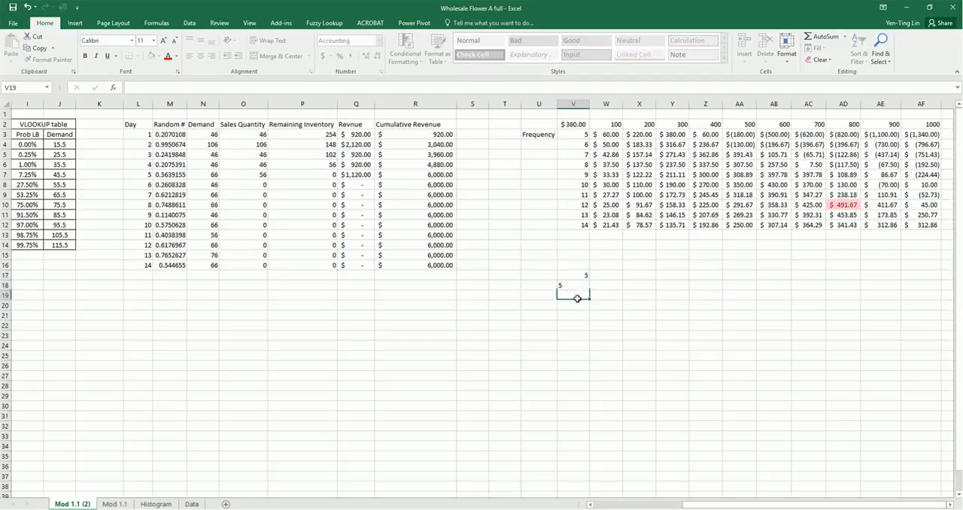
pyautogui.write('5')
pyautogui.press('Return')
# Copy the General number format of V17 to the range V16:V30
pyautogui.click(580, 276)
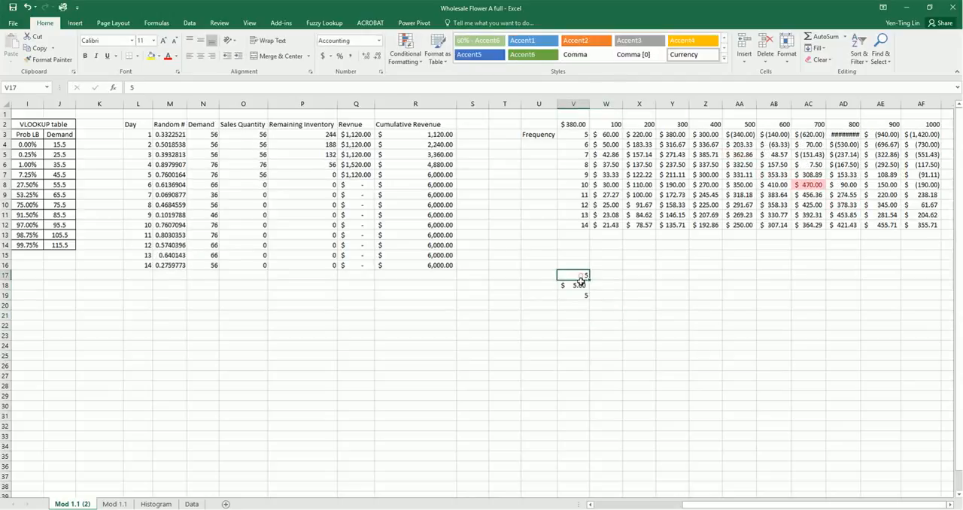
pyautogui.click(49, 59)
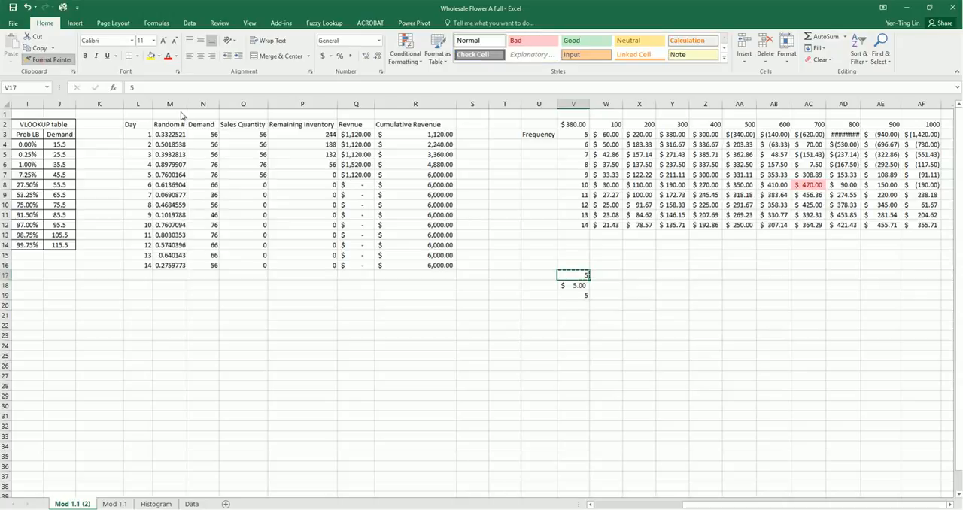
pyautogui.moveTo(572, 265); pyautogui.dragTo(570, 407)
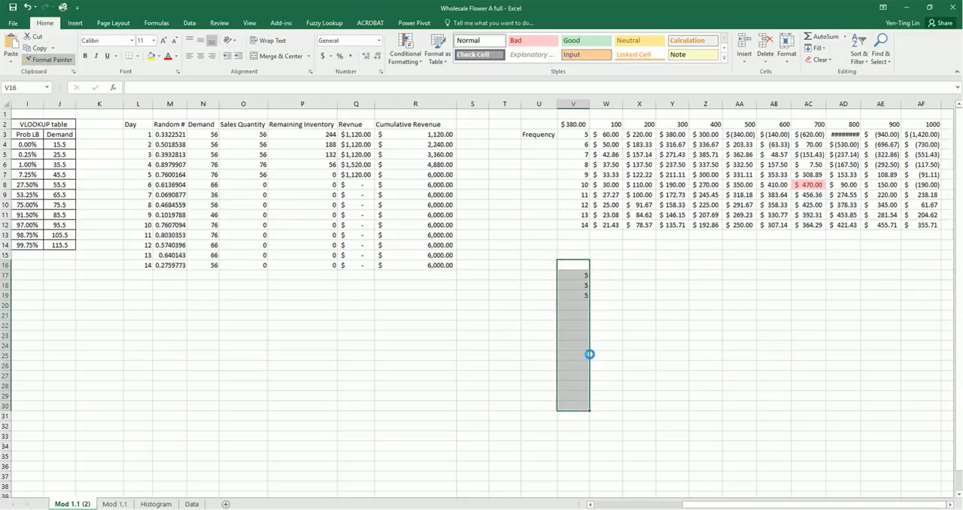
pyautogui.click(565, 265)
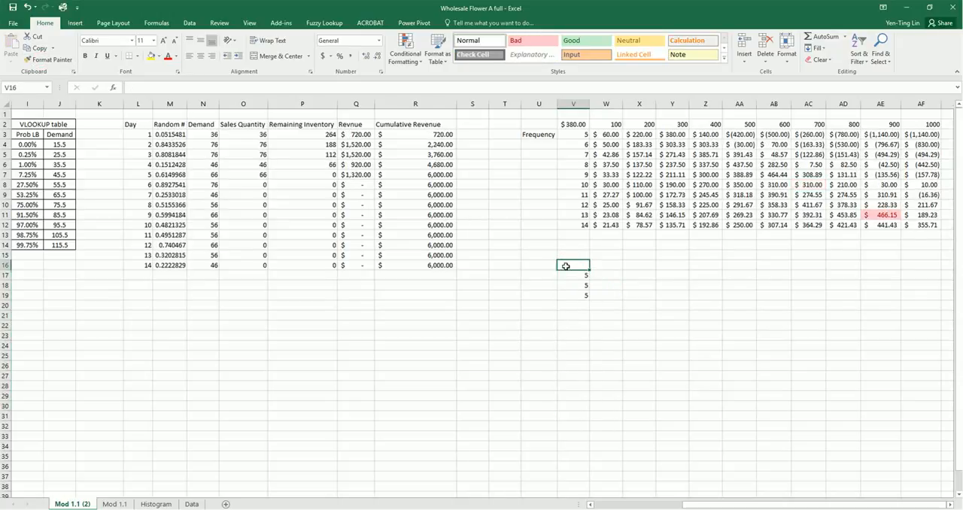
# Extend the frequency column with 6 three times in V20:V22 and 7 three times in V23:V25
pyautogui.click(575, 306)
pyautogui.write('6')
pyautogui.press('Return')
pyautogui.write('6')
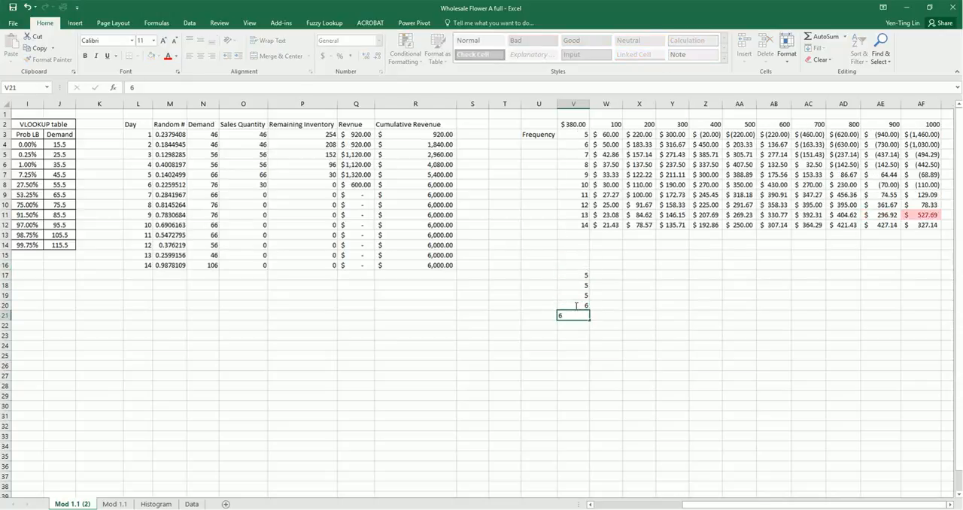
pyautogui.press('Return')
pyautogui.write('6')
pyautogui.press('Return')
pyautogui.write('7')
pyautogui.press('Return')
pyautogui.write('7')
pyautogui.press('Return')
pyautogui.write('7')
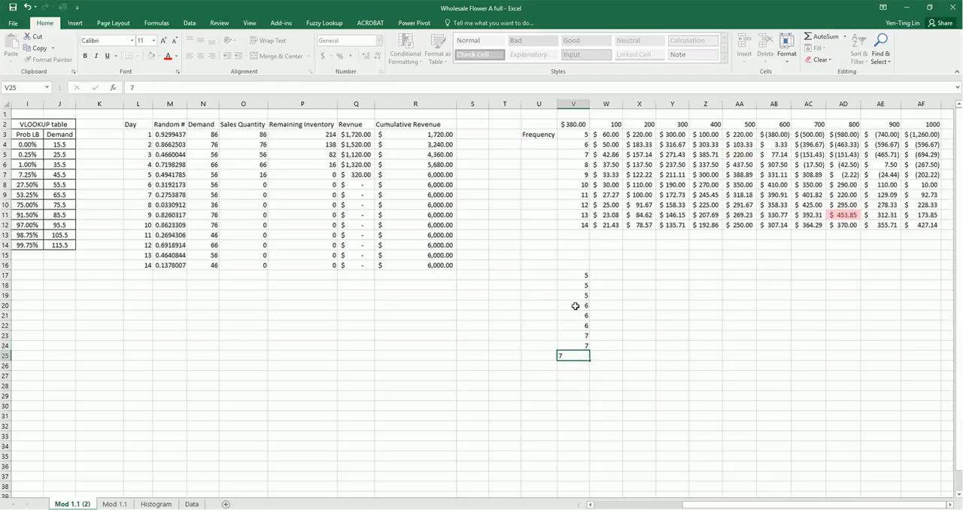
pyautogui.press('Return')
pyautogui.click(672, 315)
# Copy the order quantities 100 to 1000 from W2:AF2 into row 16, starting at W16
pyautogui.moveTo(602, 125); pyautogui.dragTo(925, 125)
pyautogui.hotkey('ctrl', 'c')
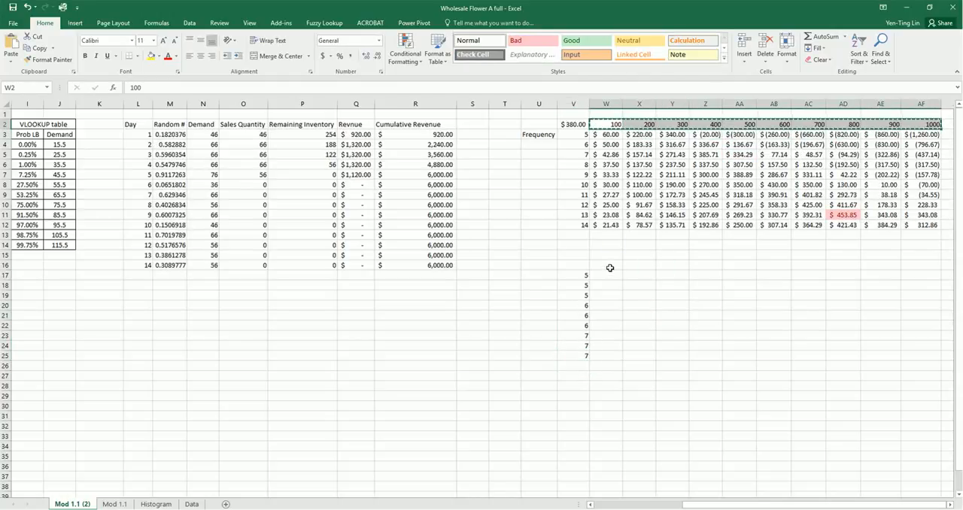
pyautogui.click(610, 268)
pyautogui.hotkey('ctrl', 'v')
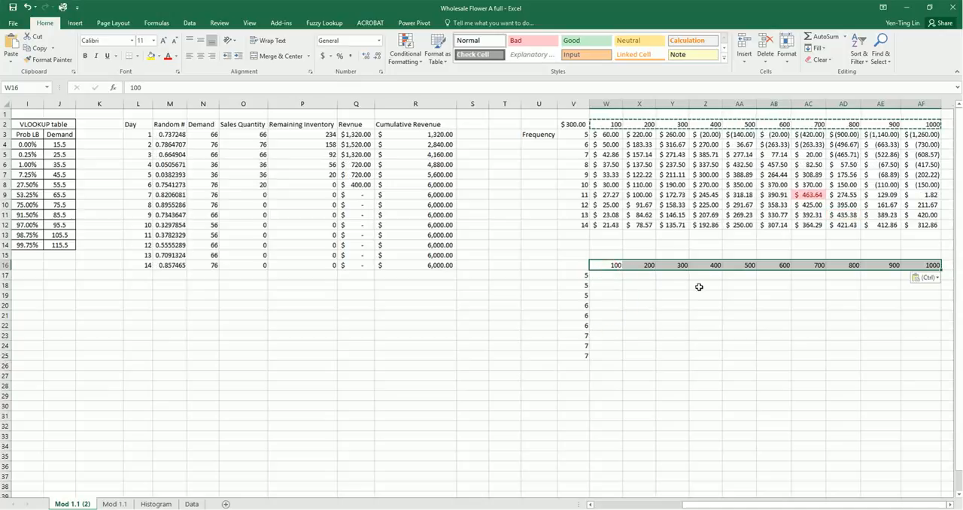
pyautogui.click(704, 315)
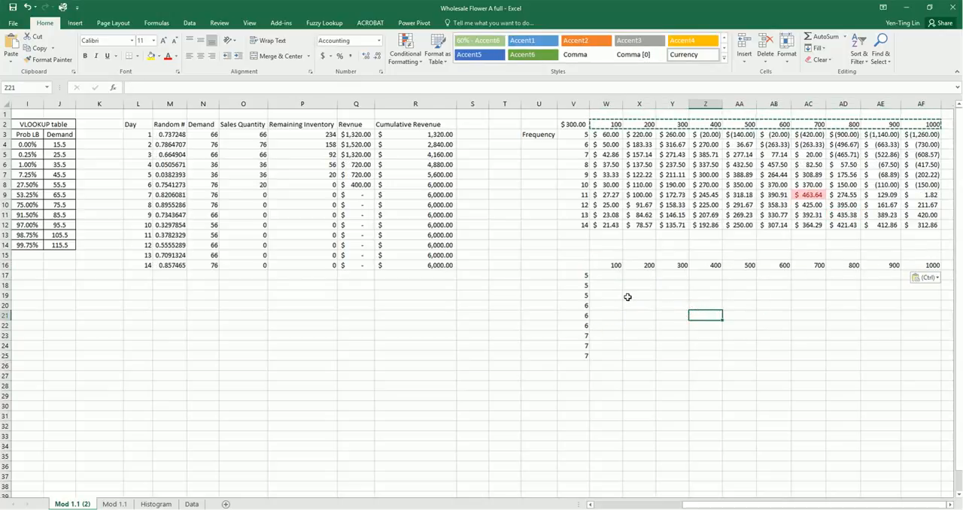
# Link the new table's corner cell V16 to the average daily profit with the formula =C9
pyautogui.click(580, 266)
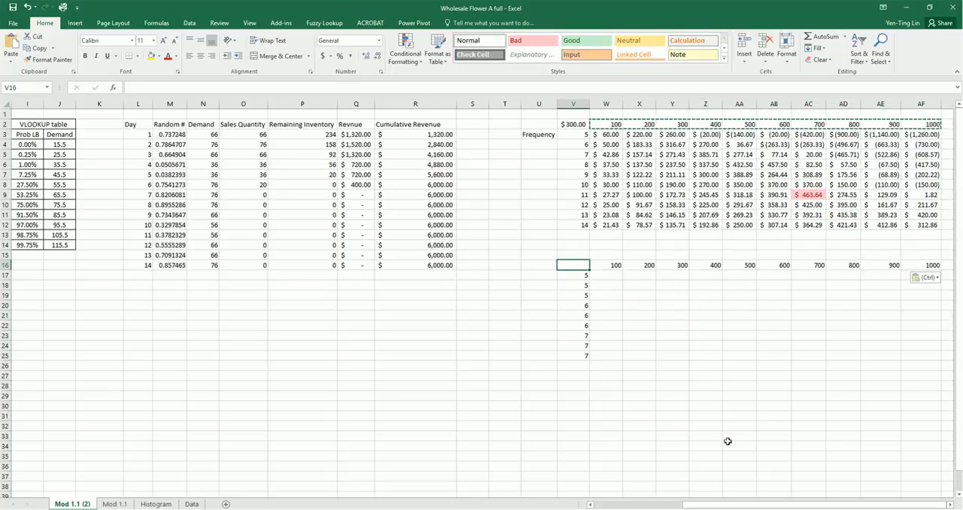
pyautogui.write('=')
pyautogui.moveTo(727, 504); pyautogui.dragTo(641, 503)
pyautogui.click(147, 195)
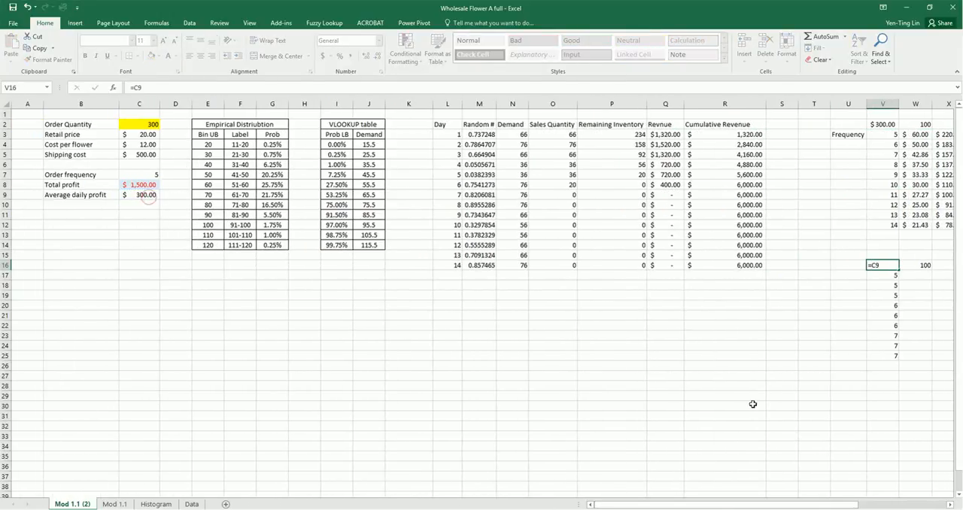
pyautogui.press('Return')
pyautogui.click(783, 405)
# Select the new table range V16:AF25 and open the What-If Analysis Data Table settings for it
pyautogui.moveTo(901, 339)
pyautogui.mouseDown()
pyautogui.moveTo(940, 336)
pyautogui.moveTo(891, 345)
pyautogui.mouseUp()
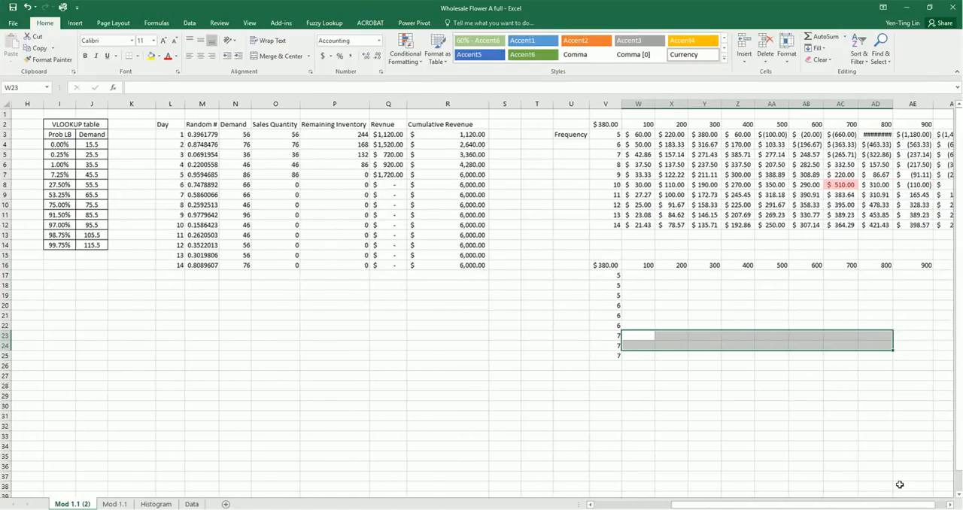
pyautogui.moveTo(898, 505)
pyautogui.mouseDown()
pyautogui.moveTo(915, 505)
pyautogui.moveTo(905, 502)
pyautogui.mouseUp()
pyautogui.moveTo(577, 263); pyautogui.dragTo(925, 353)
pyautogui.click(188, 22)
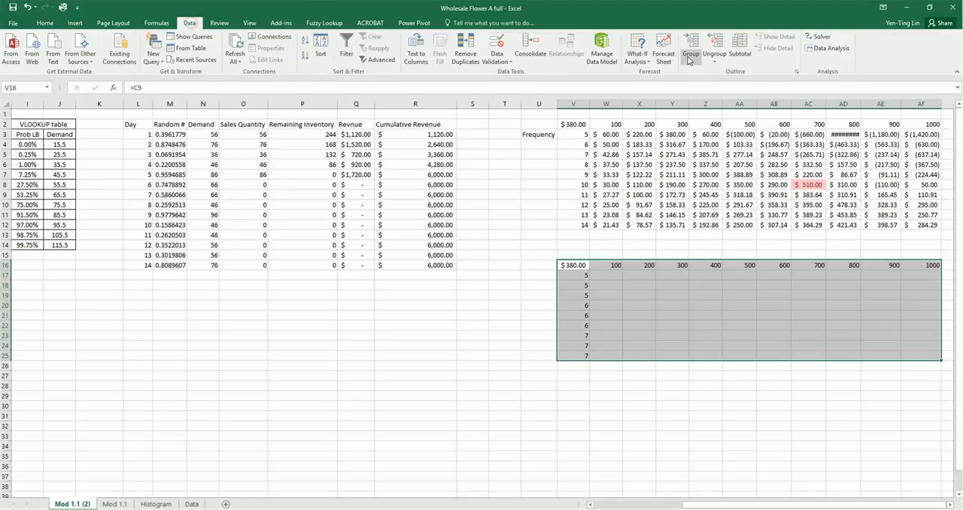
pyautogui.click(638, 54)
pyautogui.click(653, 96)
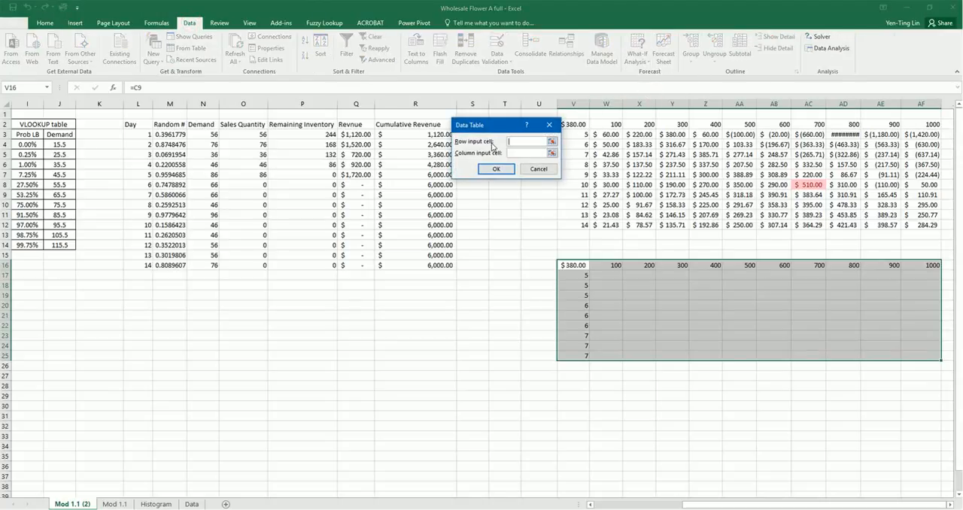
# Set the row input cell to order quantity $C$2 and the column input cell to order frequency $C$7
pyautogui.moveTo(736, 505); pyautogui.dragTo(640, 505)
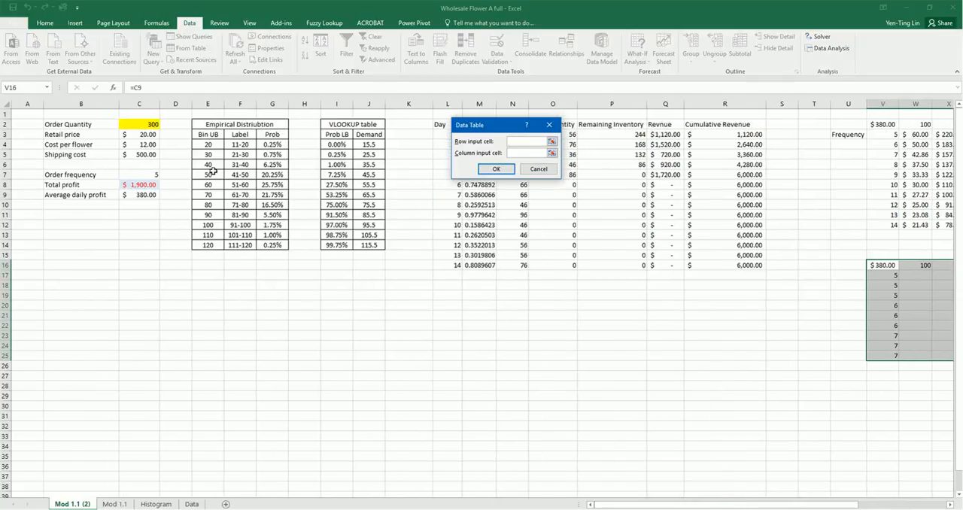
pyautogui.click(145, 124)
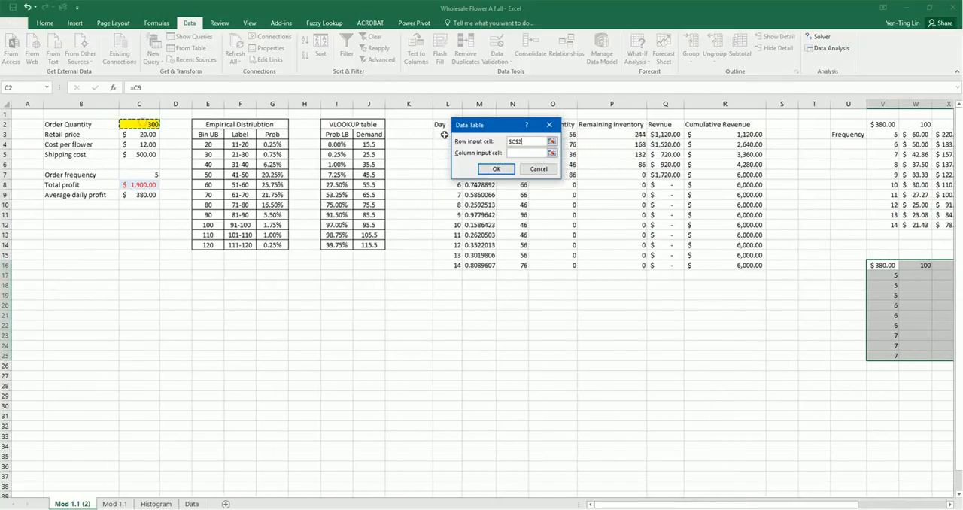
pyautogui.click(518, 152)
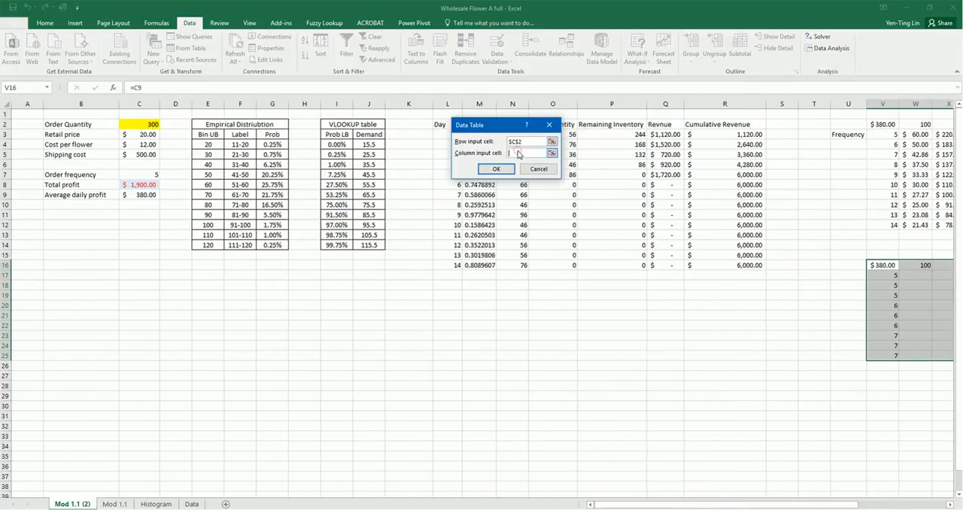
pyautogui.click(154, 173)
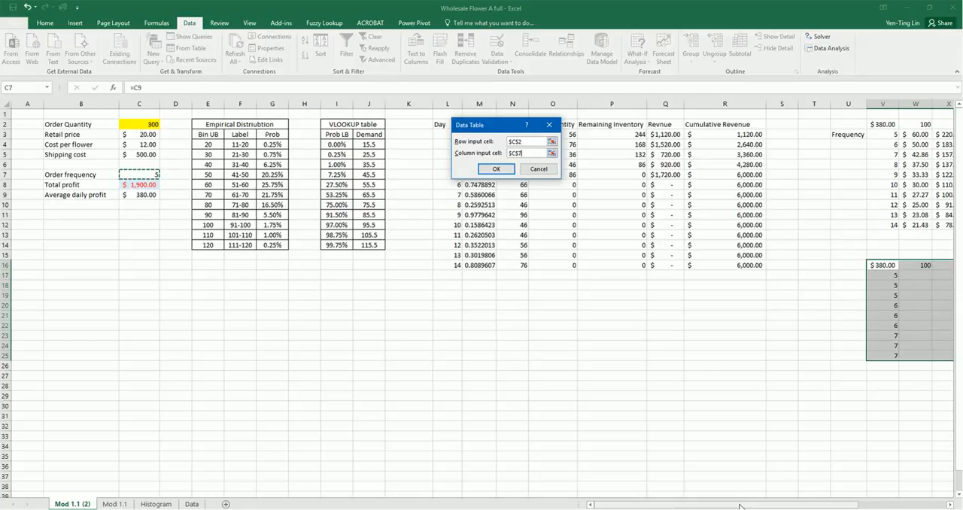
pyautogui.hscroll(3, 740, 506)
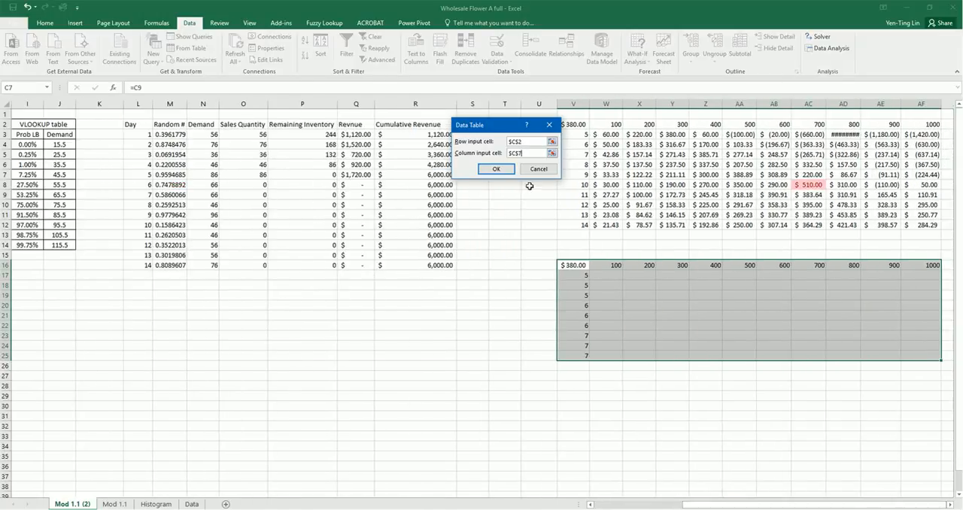
pyautogui.moveTo(493, 127); pyautogui.dragTo(507, 143)
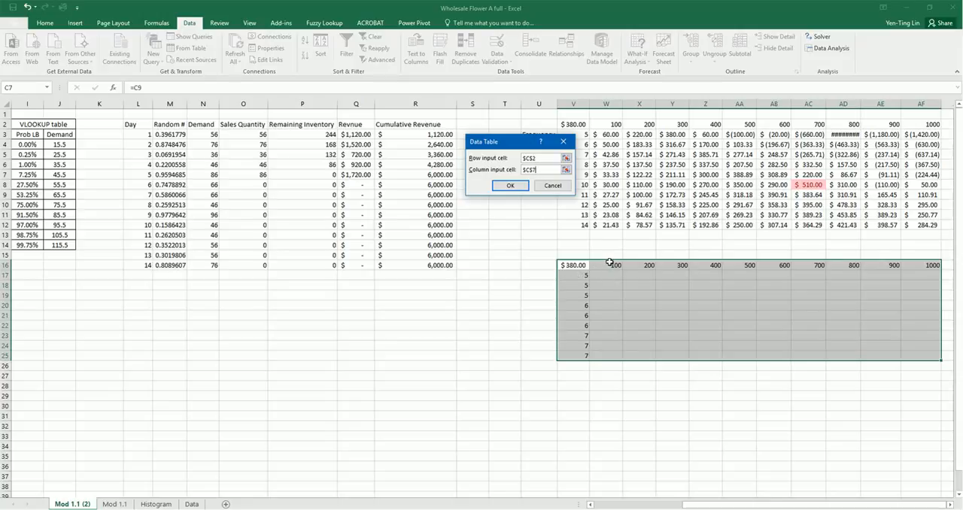
# Enter order frequency $C$7 again as the column input cell and generate the data table
pyautogui.moveTo(823, 506); pyautogui.dragTo(631, 506)
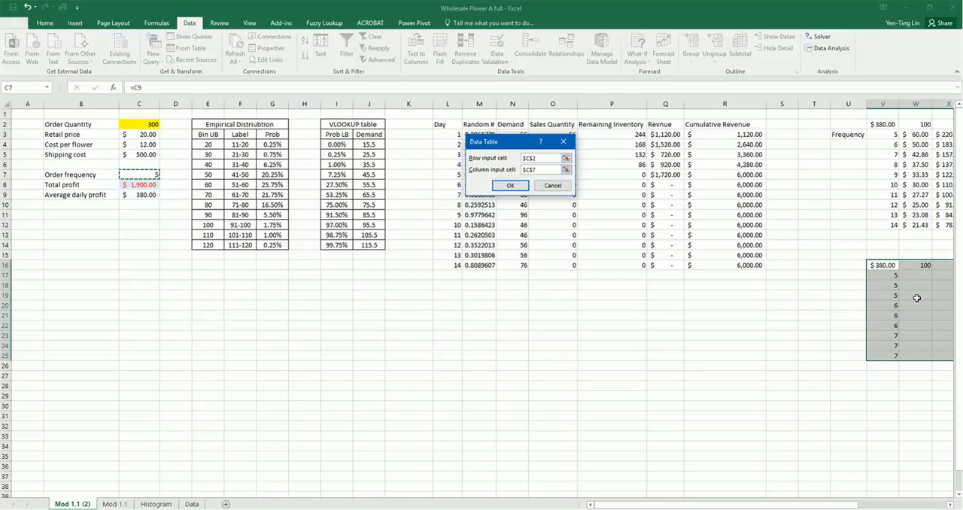
pyautogui.click(917, 298)
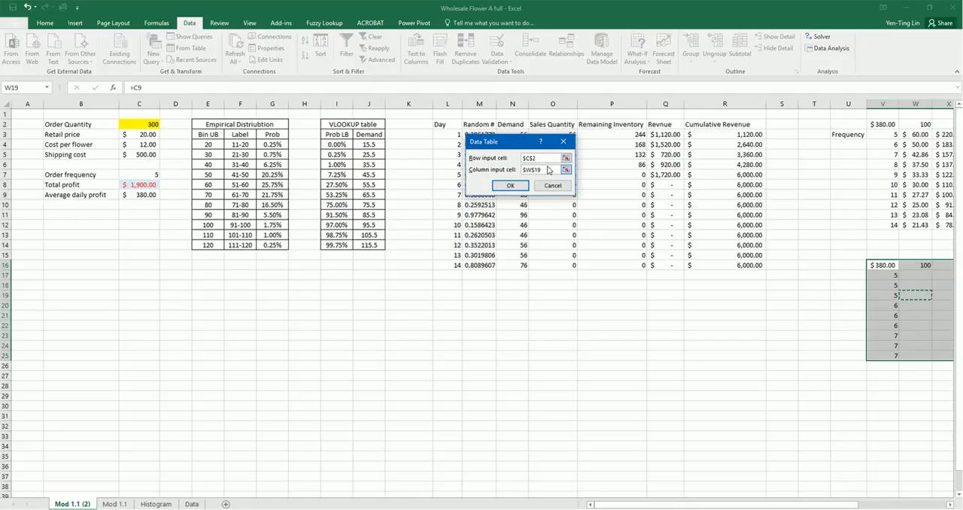
pyautogui.doubleClick(547, 170)
pyautogui.press('BackSpace')
pyautogui.click(143, 173)
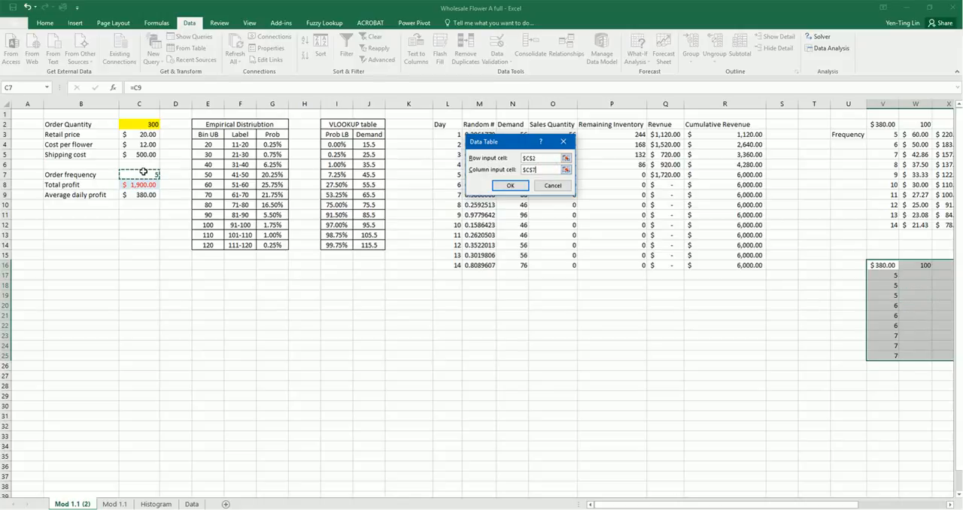
pyautogui.click(509, 186)
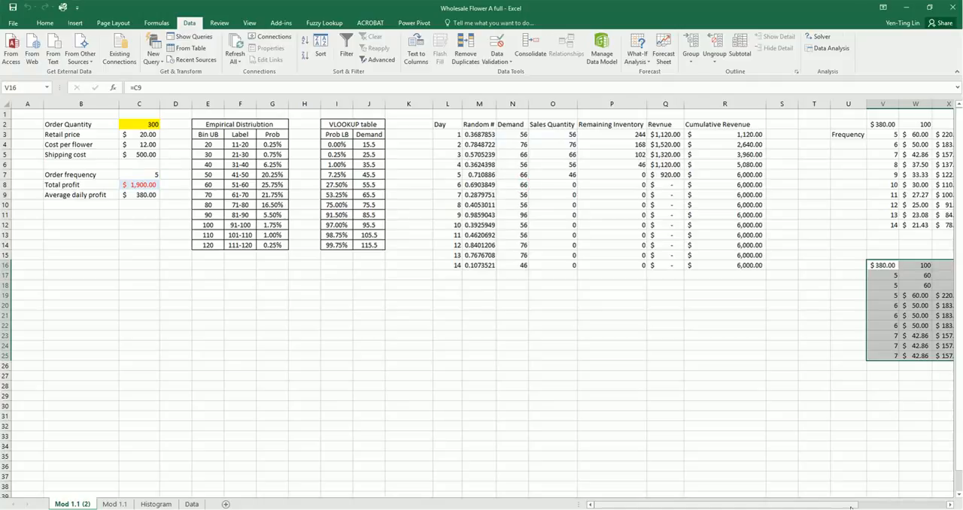
# Apply the accounting format of cell AB23 to all profit results in W17:AF25 with Format Painter
pyautogui.moveTo(851, 508); pyautogui.dragTo(938, 508)
pyautogui.click(773, 336)
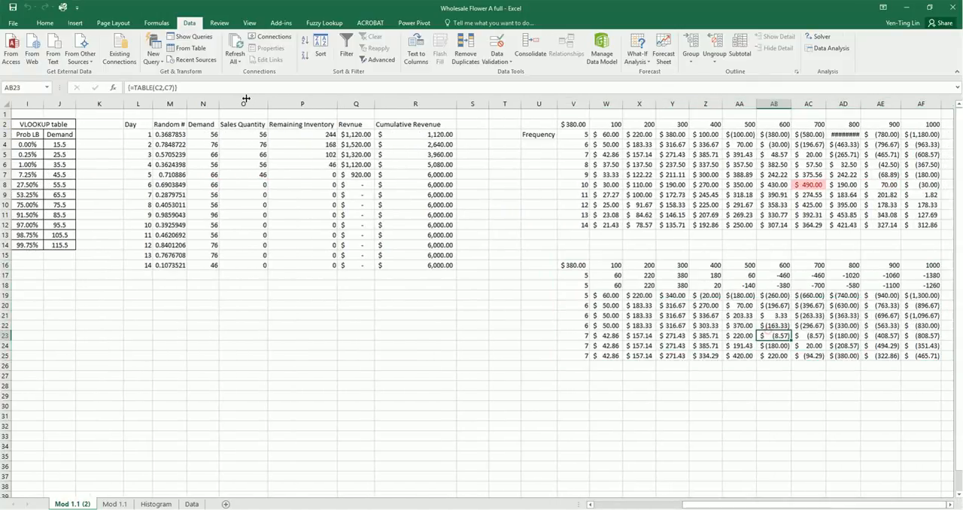
pyautogui.click(45, 23)
pyautogui.click(48, 58)
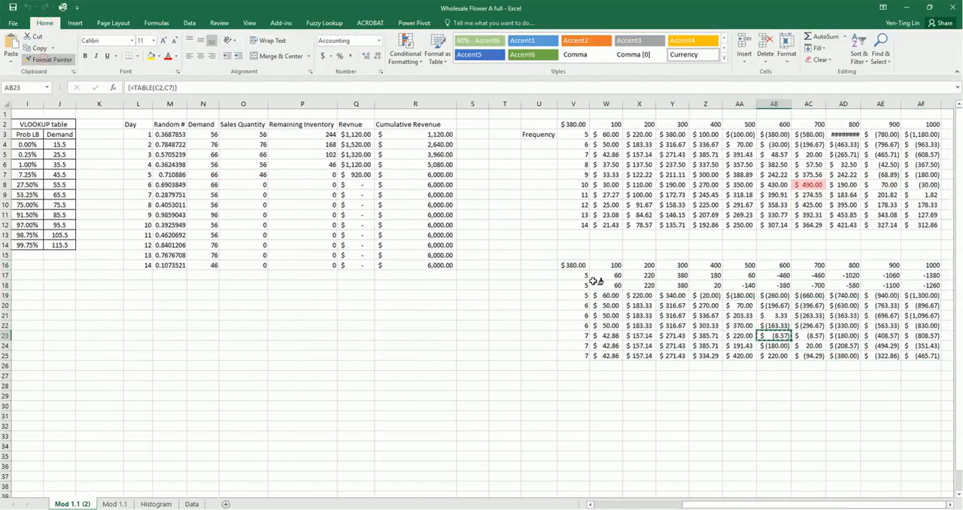
pyautogui.moveTo(594, 281)
pyautogui.mouseDown()
pyautogui.moveTo(931, 284)
pyautogui.moveTo(928, 354)
pyautogui.mouseUp()
pyautogui.click(715, 335)
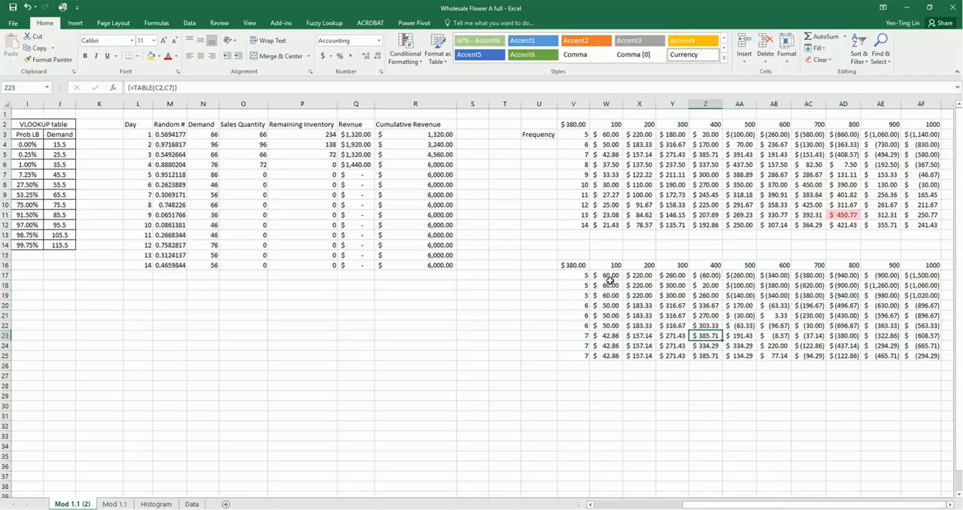
pyautogui.moveTo(610, 278); pyautogui.dragTo(788, 354)
pyautogui.click(770, 406)
pyautogui.moveTo(600, 277); pyautogui.dragTo(920, 364)
pyautogui.click(726, 382)
# Start a summary table below the replicated table by entering frequencies 5, 6 and 7 in V28:V30
pyautogui.click(577, 383)
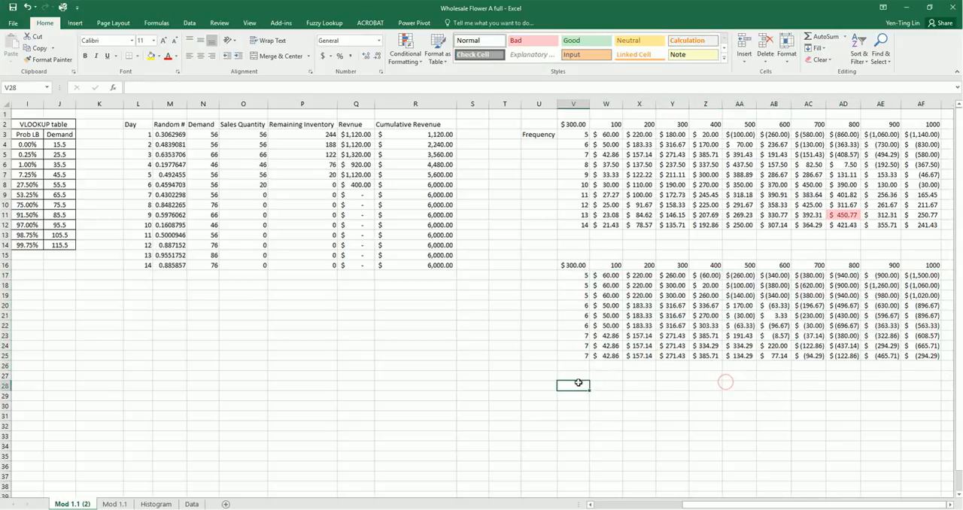
pyautogui.write('5')
pyautogui.press('Return')
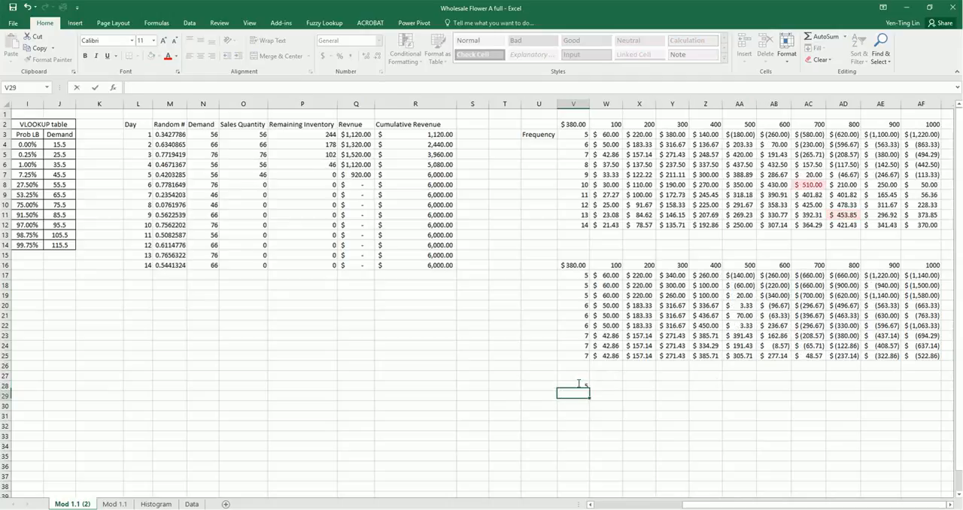
pyautogui.write('6')
pyautogui.press('Return')
pyautogui.write('7')
pyautogui.press('Return')
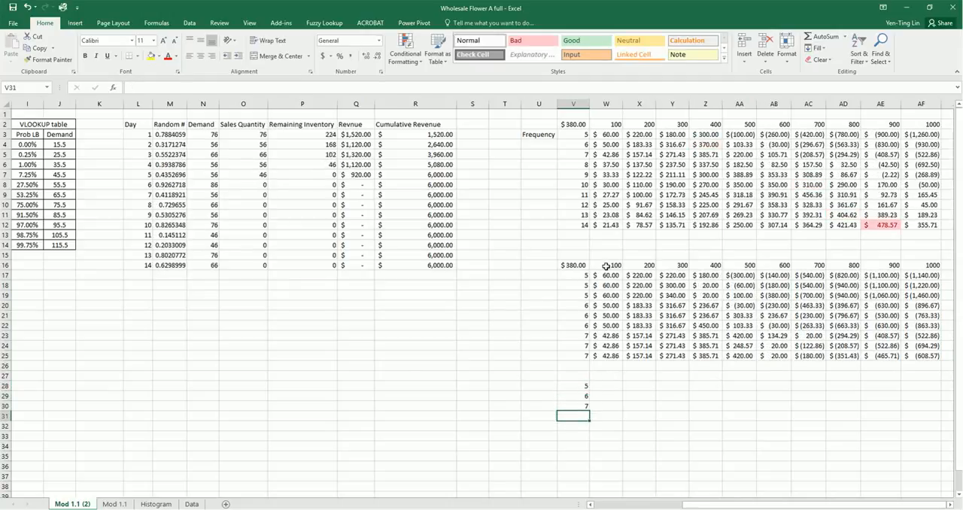
# Copy the order quantities from W16:AF16 into row 27 above the summary table, starting at W27
pyautogui.moveTo(606, 267); pyautogui.dragTo(926, 268)
pyautogui.hotkey('ctrl', 'c')
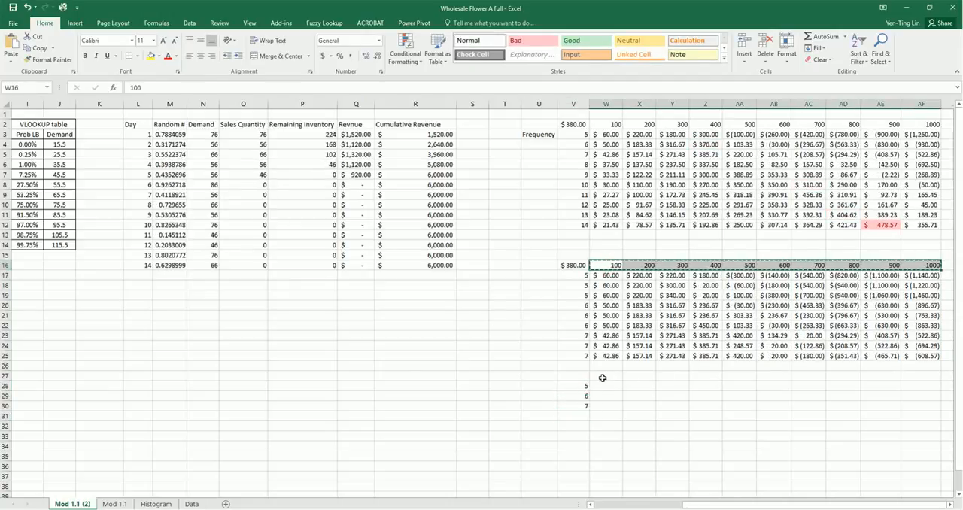
pyautogui.click(603, 378)
pyautogui.hotkey('ctrl', 'v')
pyautogui.click(606, 387)
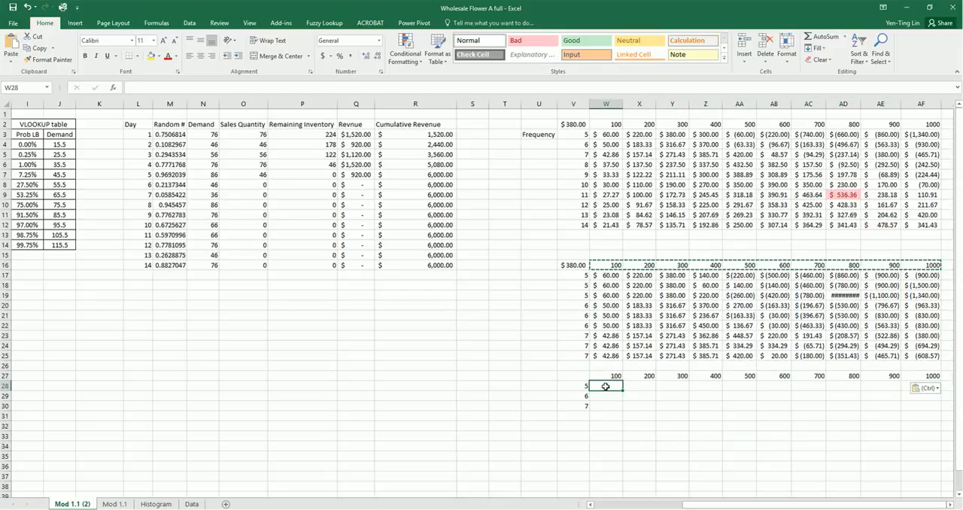
pyautogui.press('Escape')
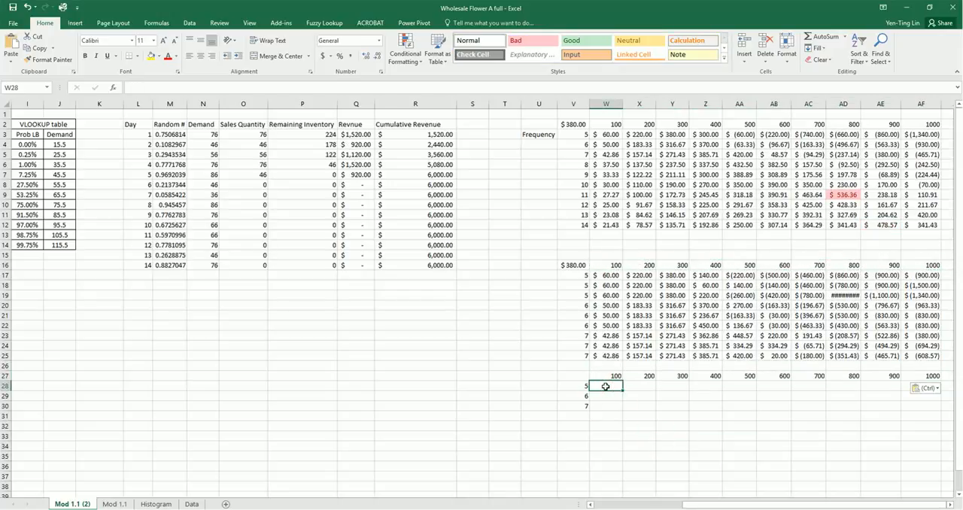
# Average the three frequency-5 results for quantity 100 in W28 with =AVERAGE(W17:W19)
pyautogui.write('=average(')
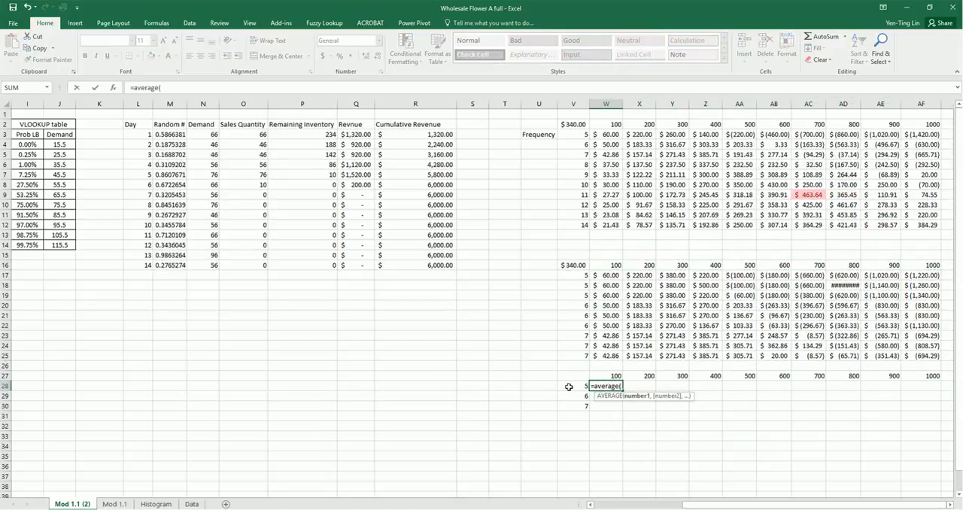
pyautogui.moveTo(611, 276); pyautogui.dragTo(606, 299)
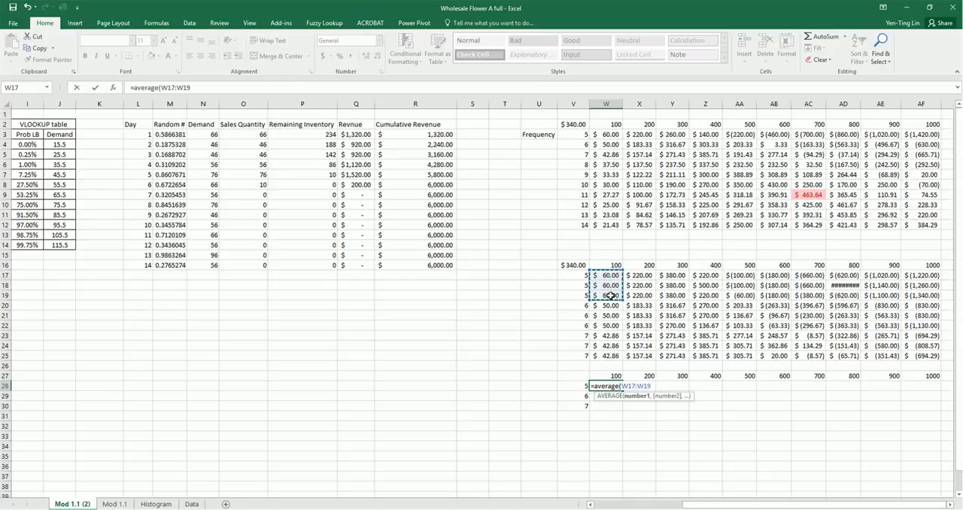
pyautogui.write(')')
pyautogui.press('Return')
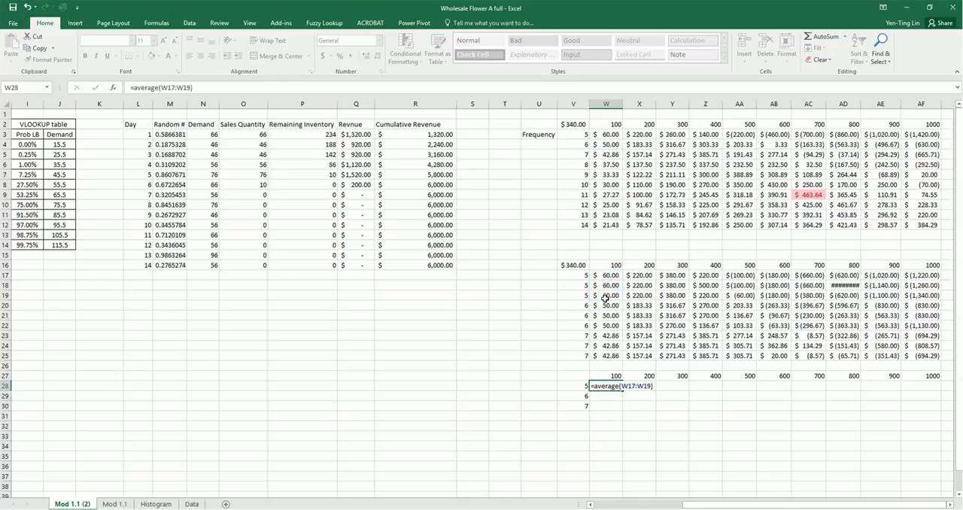
# Average the three frequency-6 results for quantity 100 in W29 with =AVERAGE(W20:W22)
pyautogui.write('=average(')
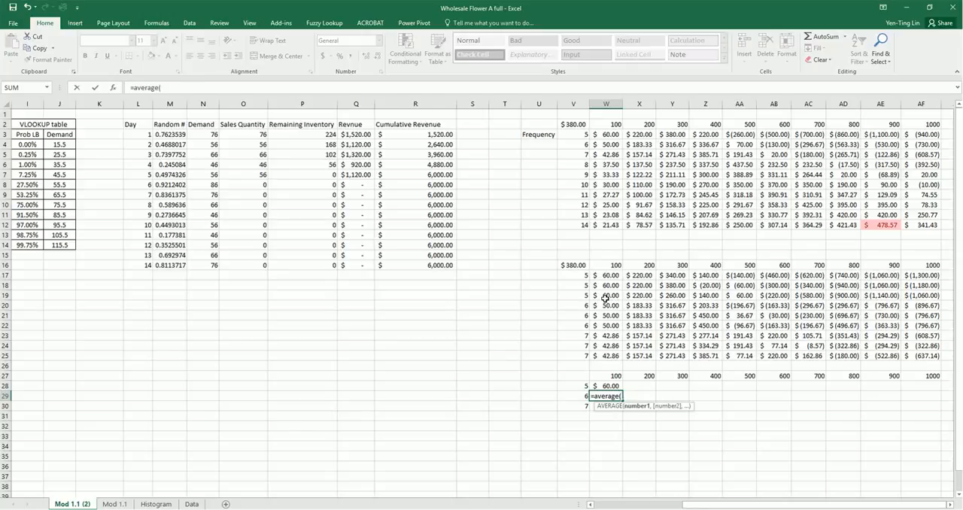
pyautogui.moveTo(612, 303); pyautogui.dragTo(606, 324)
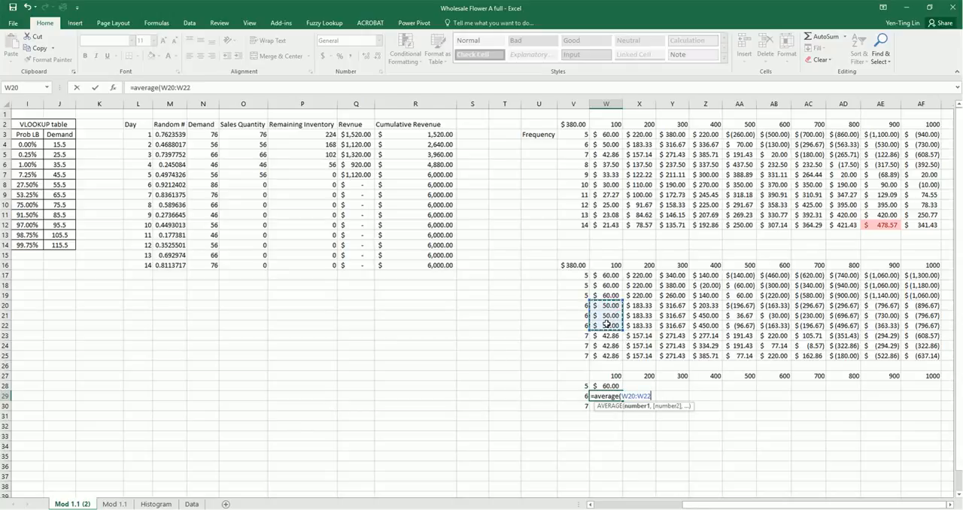
pyautogui.write(')')
pyautogui.press('Return')
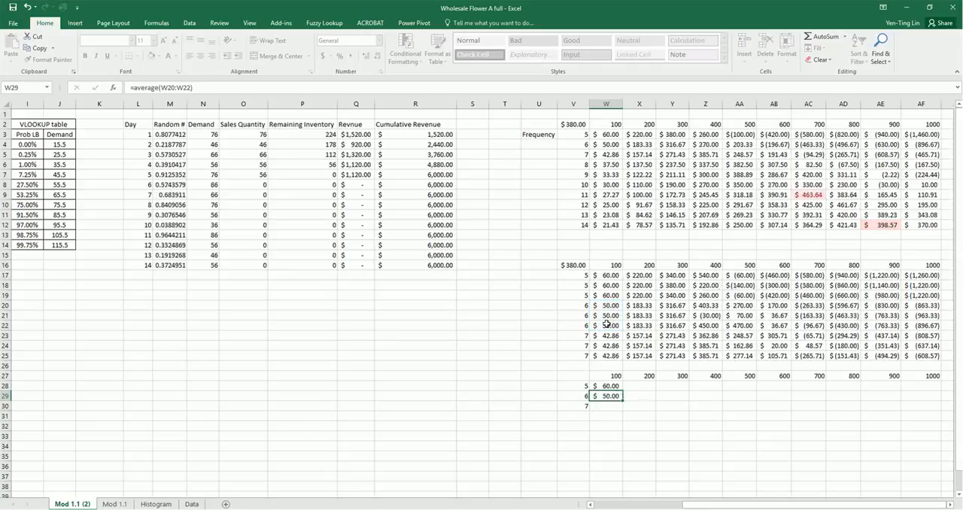
# Enter =AVERAGE(W23:W25) in W30 for frequency 7 and fill the W28:W30 averages across to column AF
pyautogui.write('=average(')
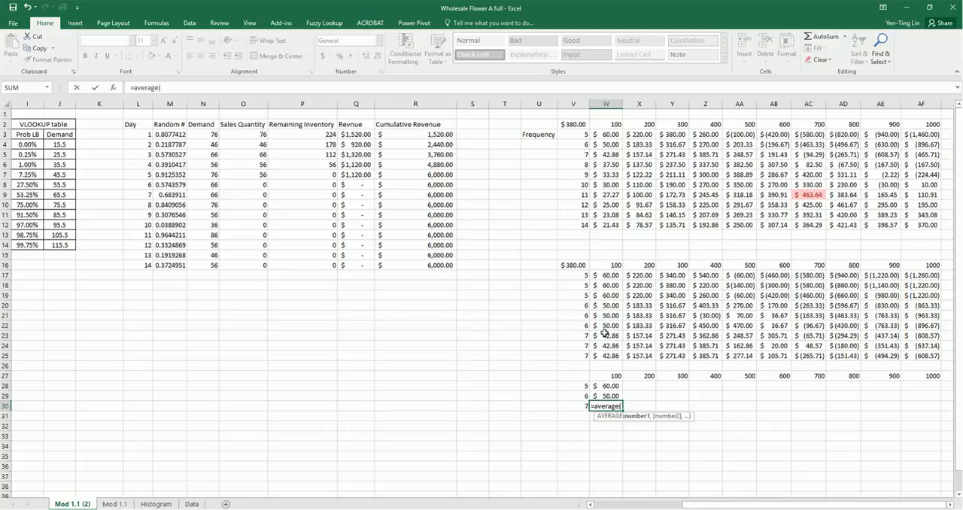
pyautogui.moveTo(607, 336); pyautogui.dragTo(606, 356)
pyautogui.write(')')
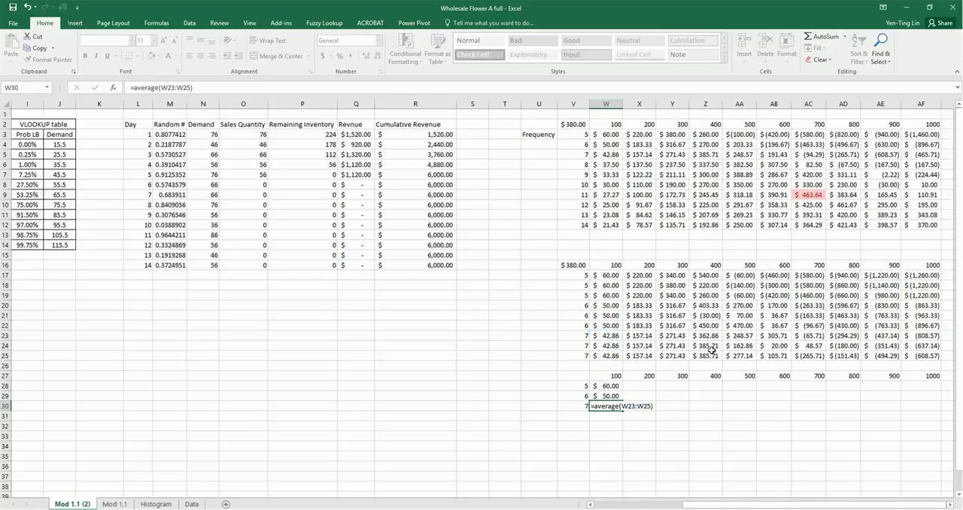
pyautogui.hotkey('ctrl', 'Return')
pyautogui.moveTo(606, 385); pyautogui.dragTo(943, 411)
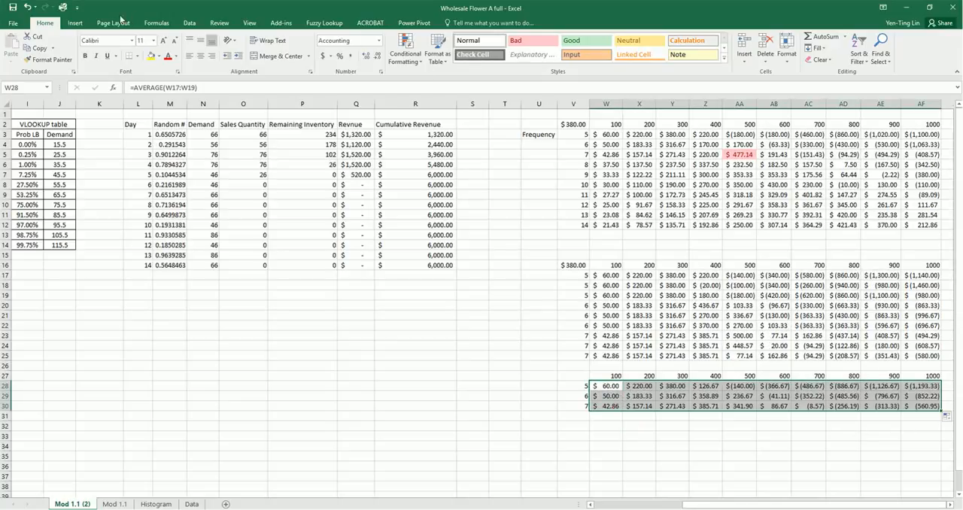
# Highlight the top 1 value in W28:AF30 with a Top 10 Items rule using Light Red Fill with Dark Red Text
pyautogui.click(405, 49)
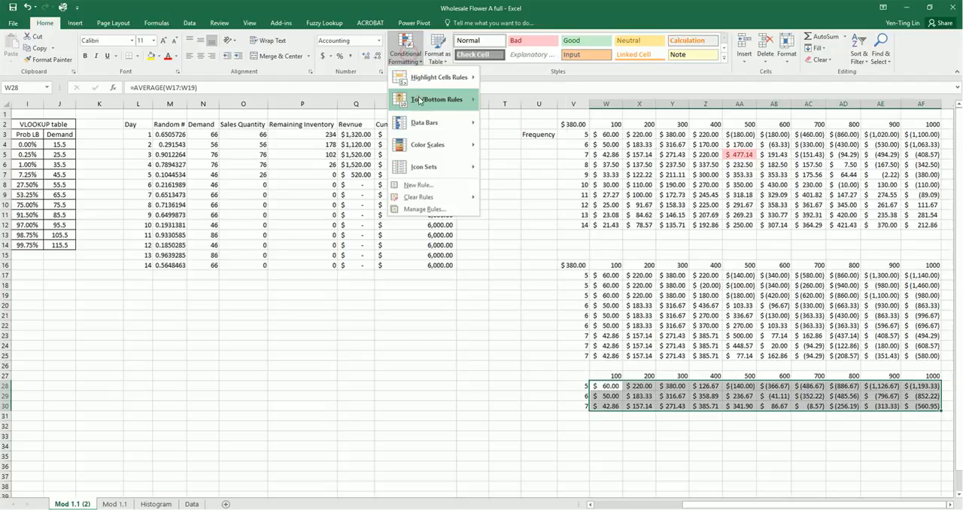
pyautogui.moveTo(437, 99)
pyautogui.click(525, 100)
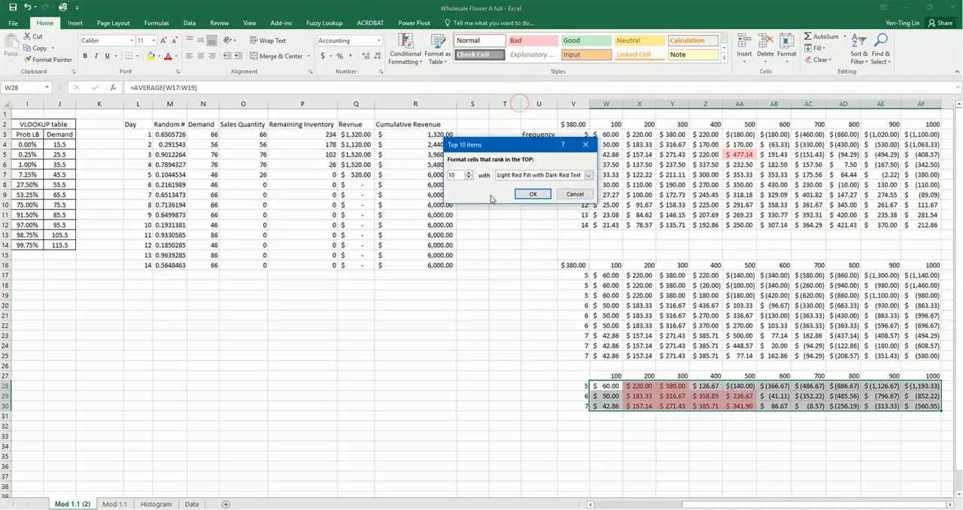
pyautogui.write('1')
pyautogui.click(533, 194)
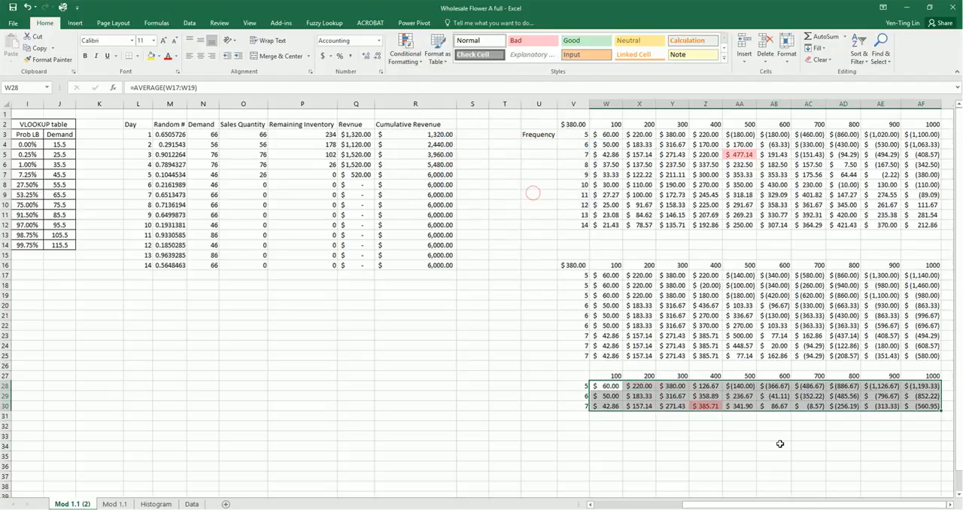
pyautogui.click(765, 438)
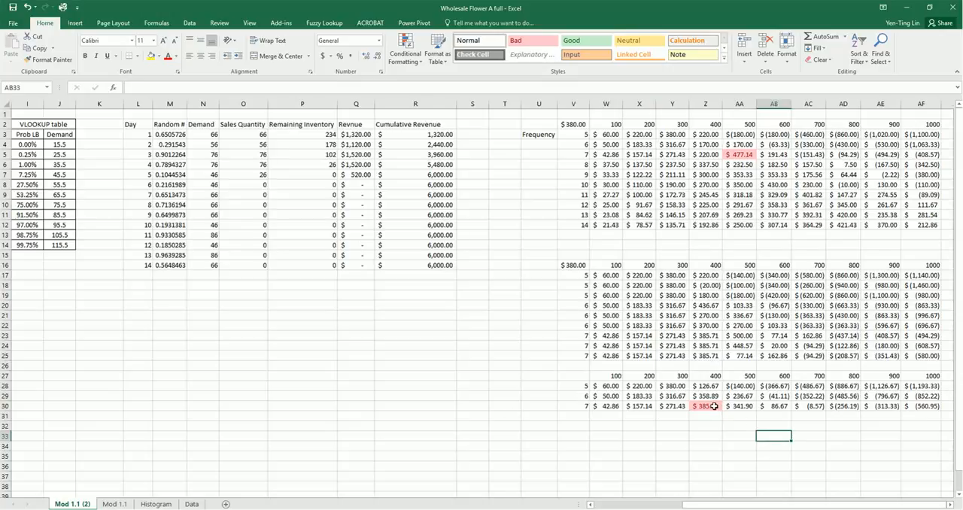
# Recalculate the simulation repeatedly and examine which frequency and quantity combination gives the highest average profit in the summary table
pyautogui.click(714, 407)
pyautogui.press('F9')
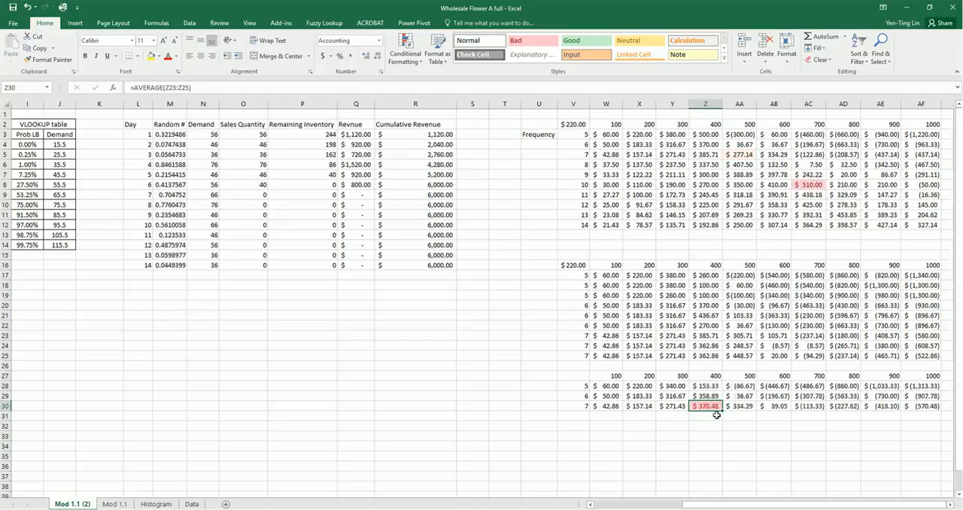
pyautogui.press('F9')
pyautogui.press('F9')
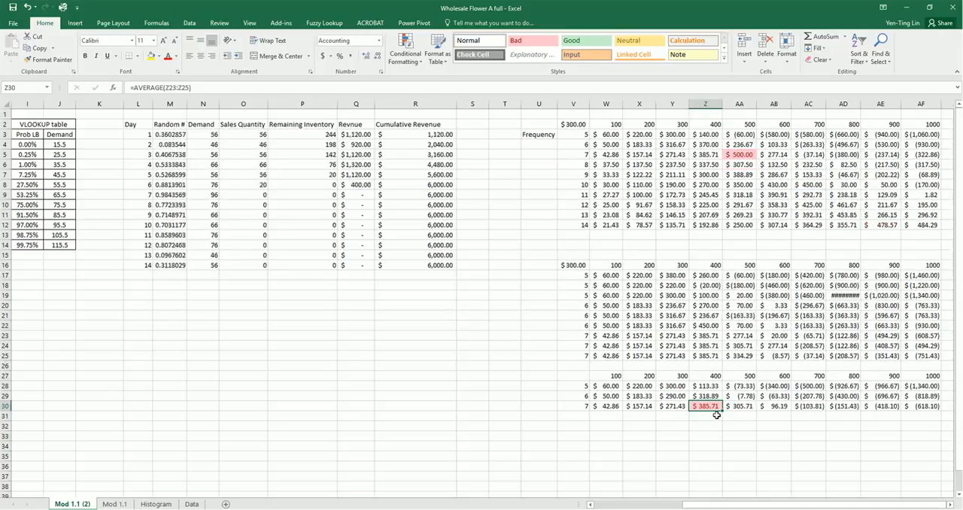
pyautogui.press('F9')
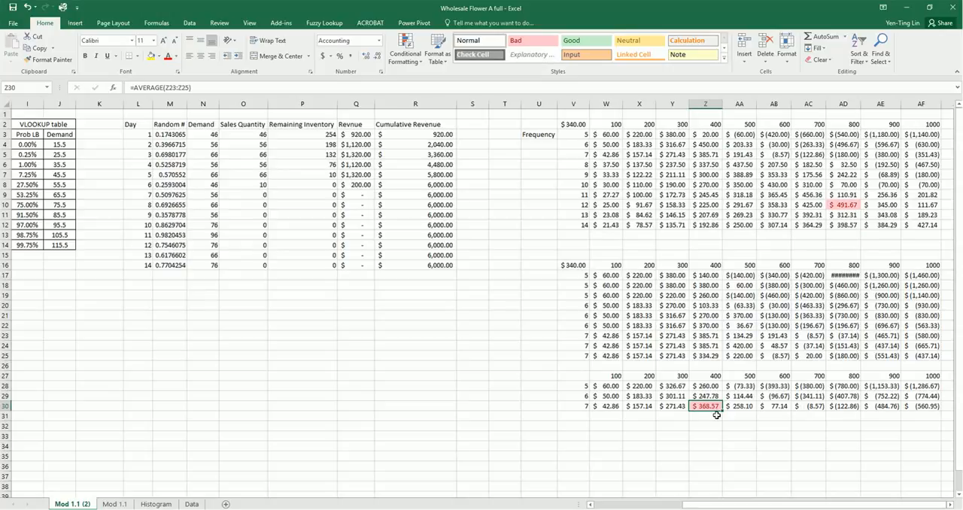
pyautogui.press('F9')
pyautogui.press('F9')
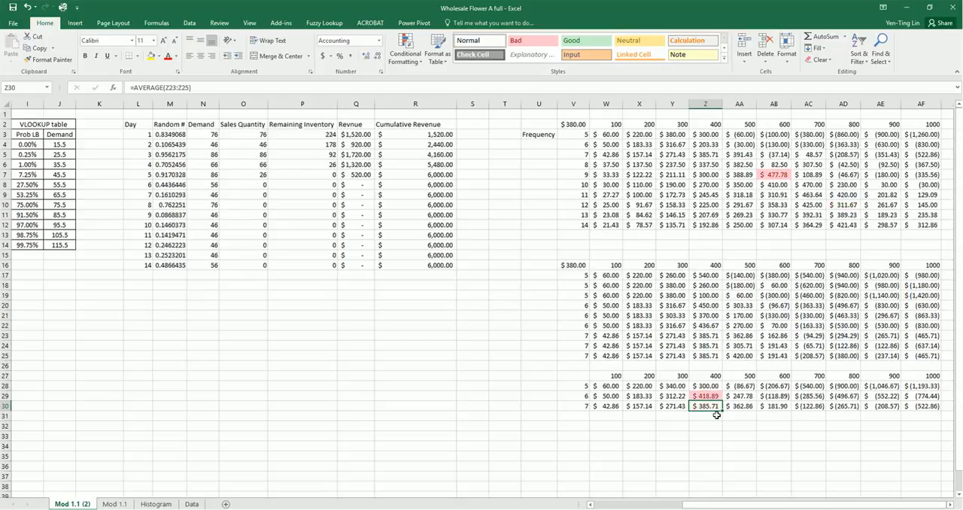
pyautogui.press('F9')
pyautogui.press('F9')
pyautogui.press('F9')
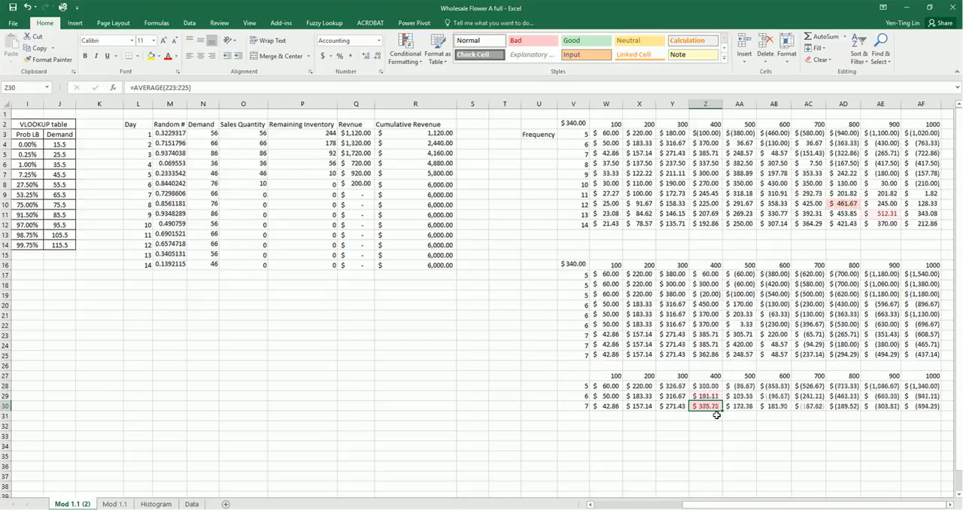
pyautogui.press('F9')
pyautogui.press('F9')
pyautogui.press('F9')
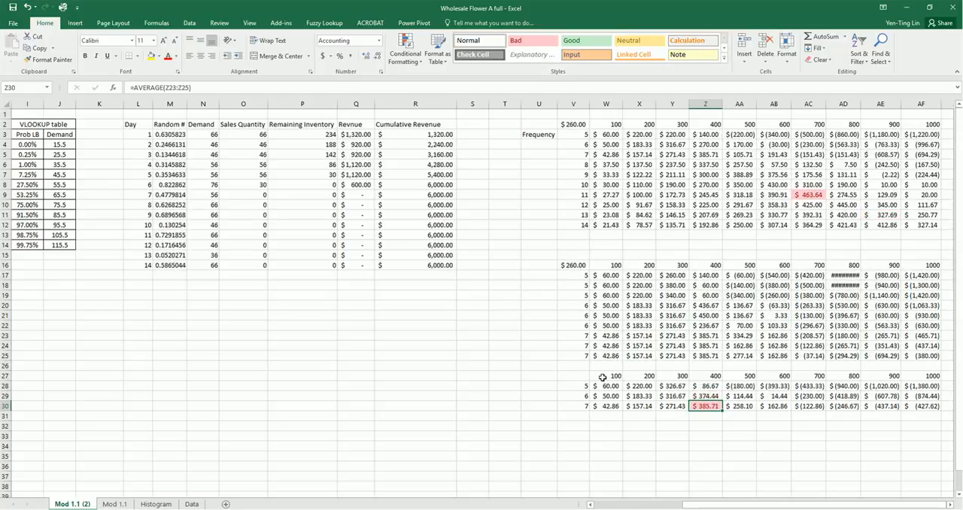